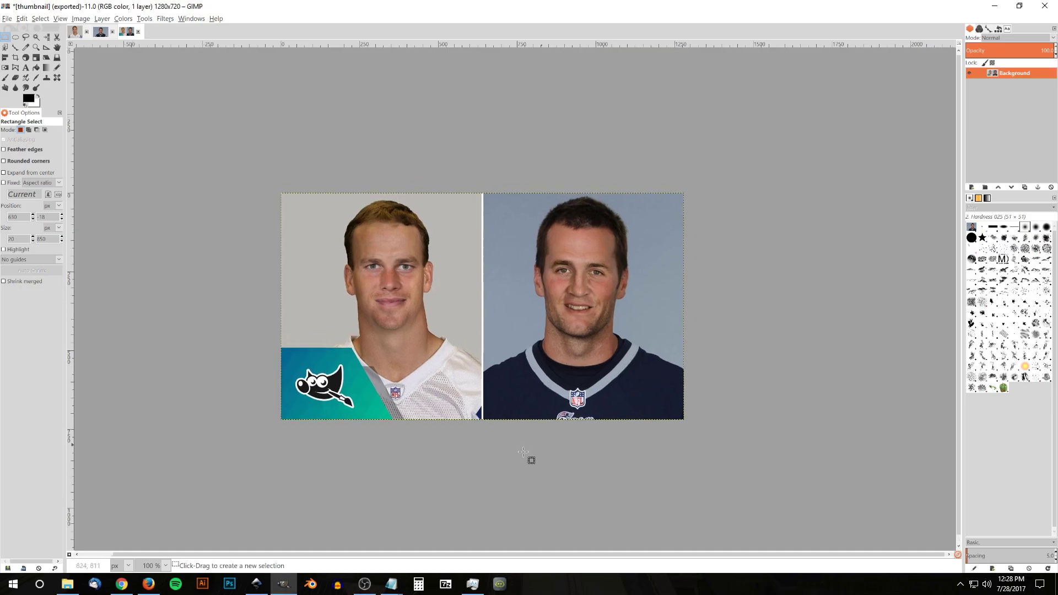
- Switch to the white-jersey player's headshot image tab
left_click(73, 36)
- Flip between the navy-jersey and white-jersey photos to compare them
left_click(100, 31)
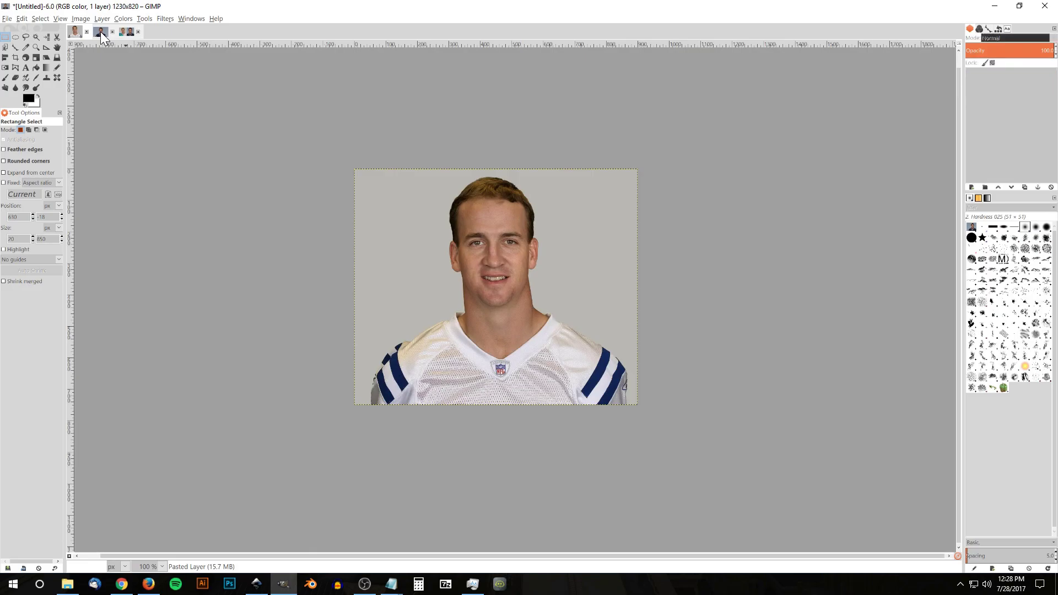
scroll(81, 32, "up", 1)
scroll(80, 32, "down", 1)
scroll(81, 31, "up", 1)
left_click(103, 33)
left_click(68, 31)
left_click(101, 32)
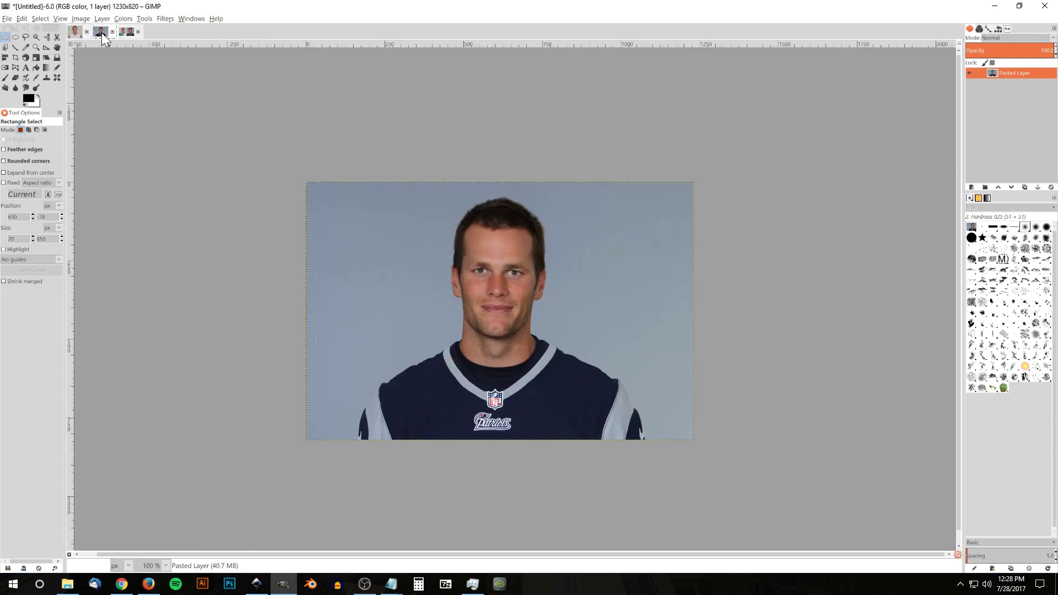
scroll(81, 34, "up", 1)
scroll(80, 30, "down", 1)
scroll(91, 31, "up", 1)
scroll(97, 32, "down", 1)
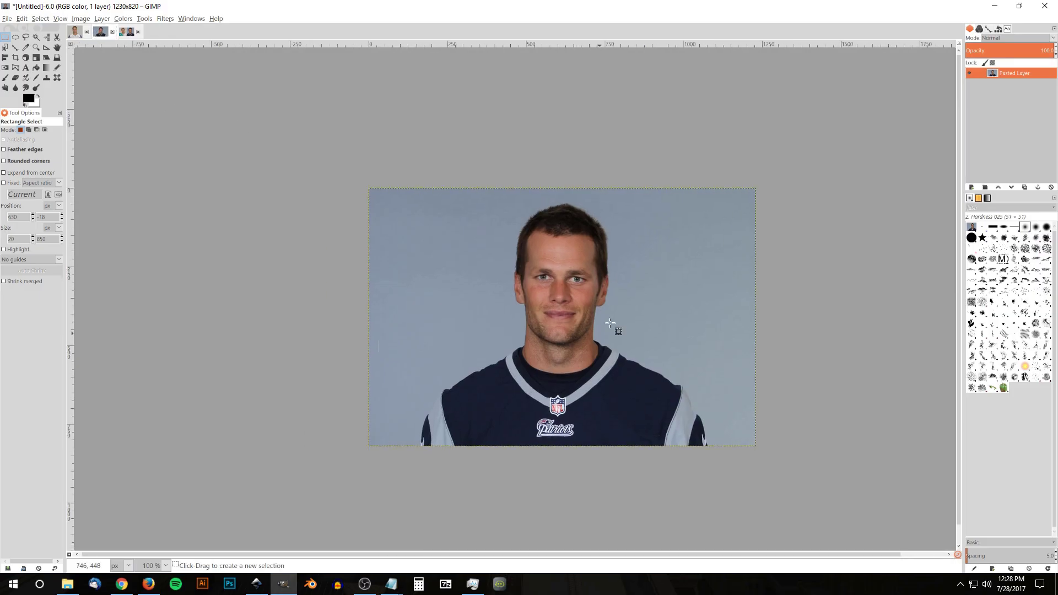
- Settle on the navy-jersey photo and zoom to 300% on his face
left_click(76, 32)
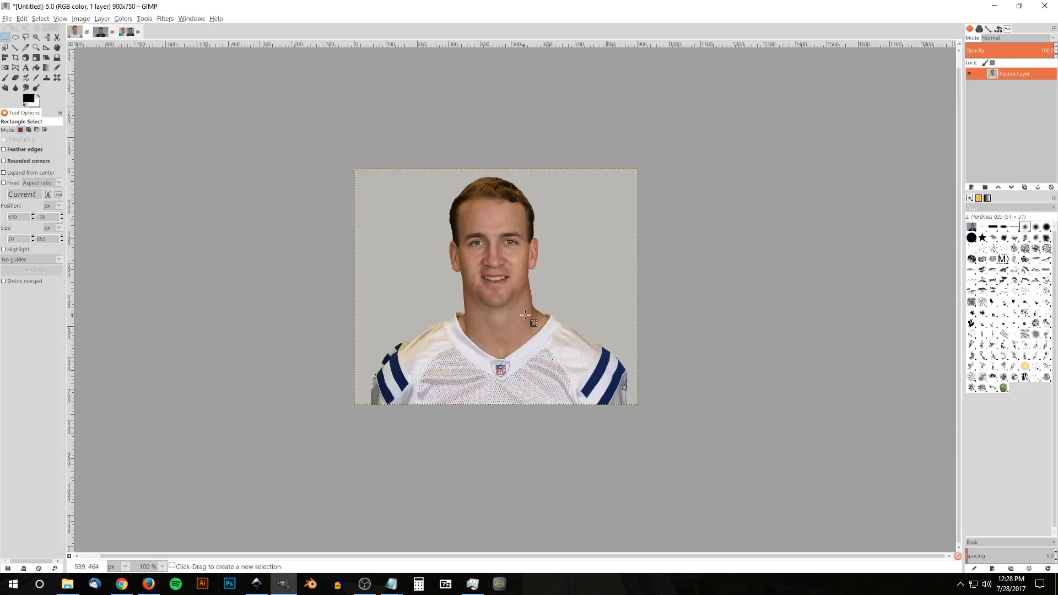
left_click(100, 32)
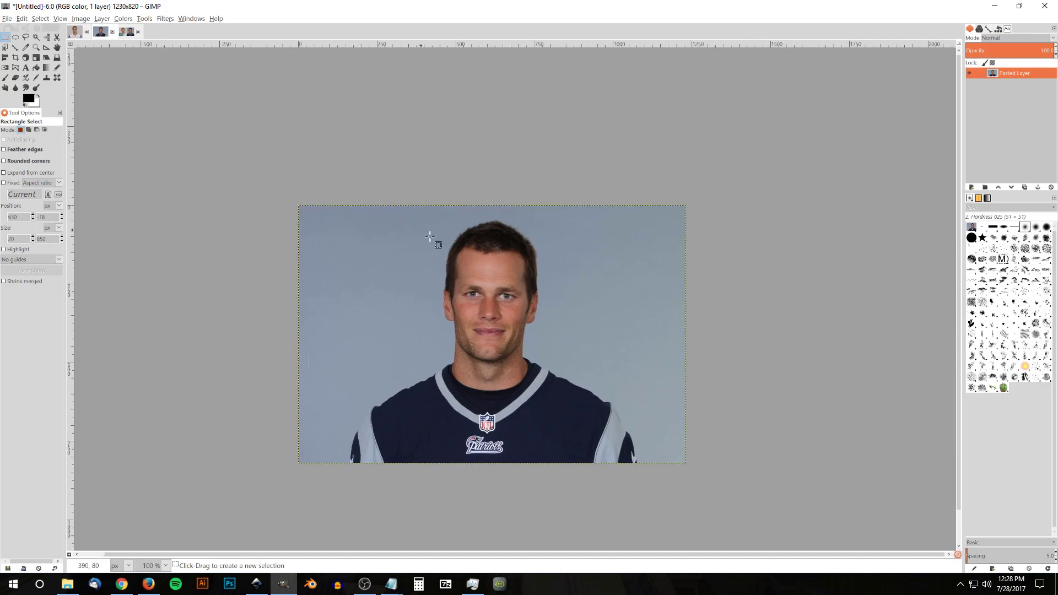
scroll(496, 336, "up", 1, "ctrl")
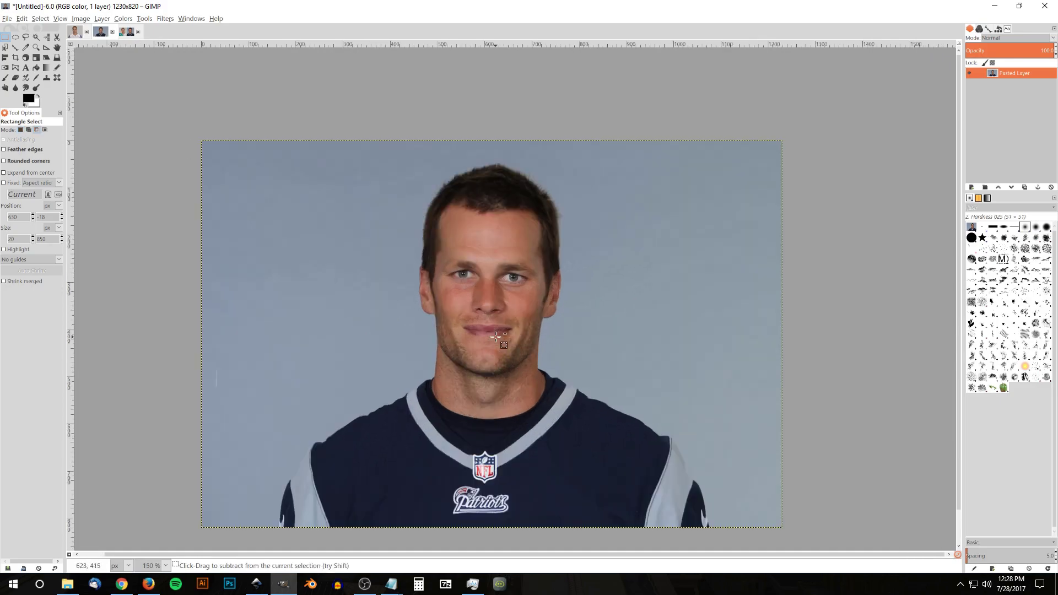
scroll(496, 336, "up", 2, "ctrl")
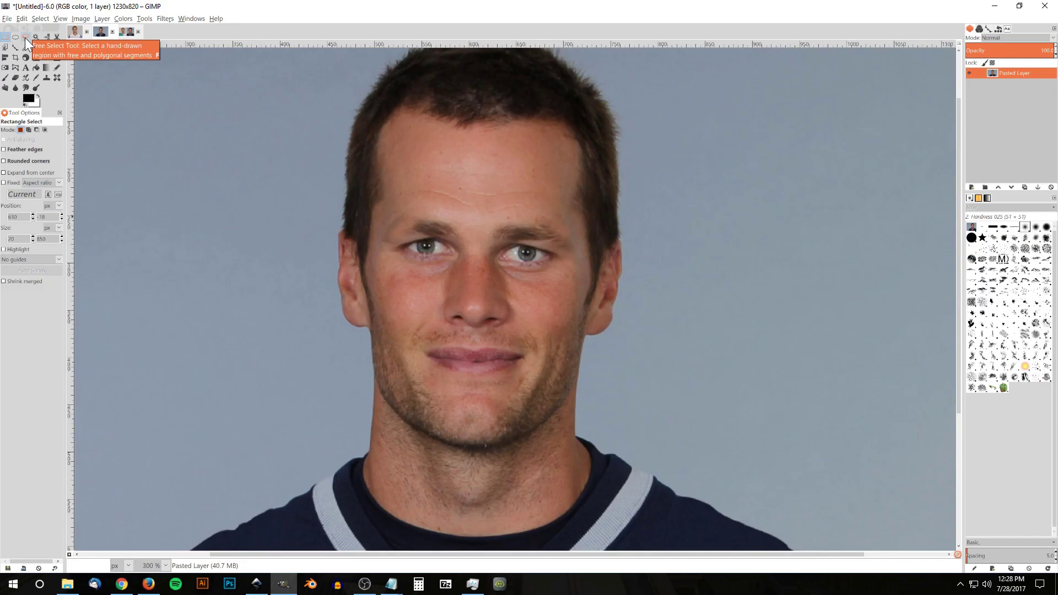
- Outline the navy-jersey player's eyes, nose and mouth with Free Select and copy them
left_click(25, 37)
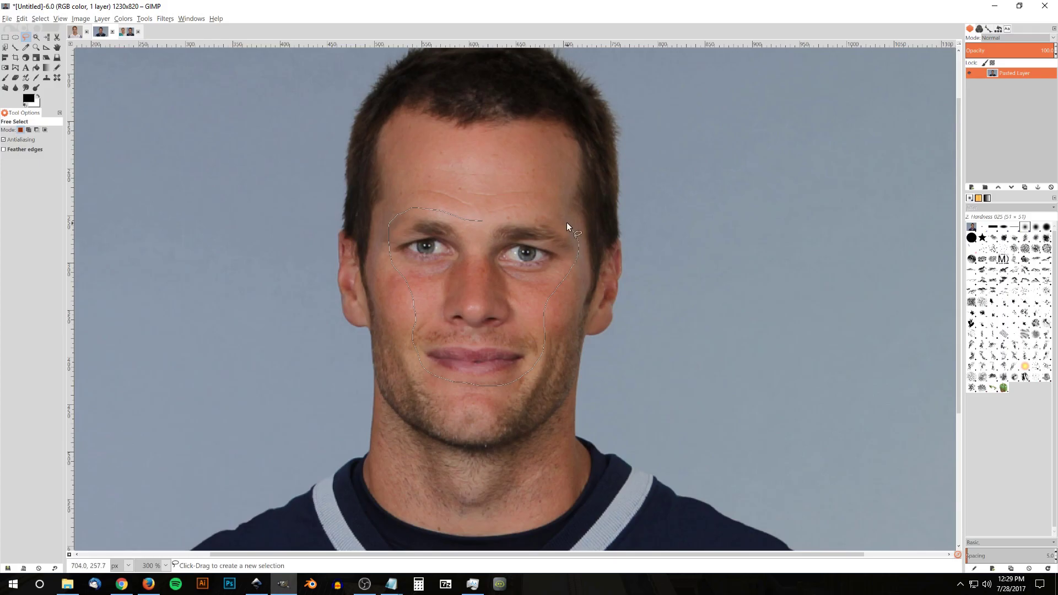
left_click(482, 220)
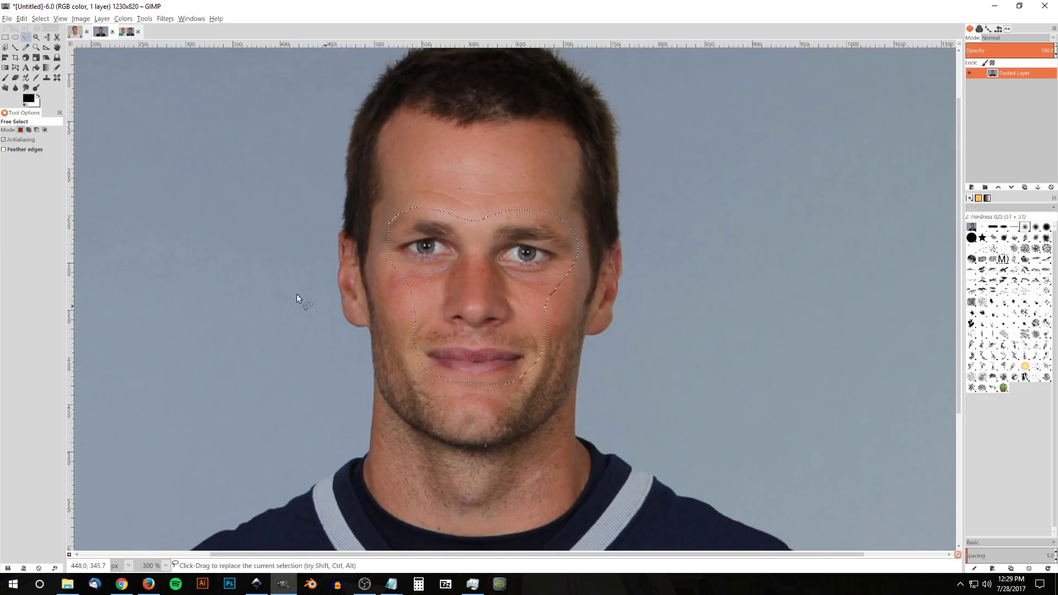
left_click(21, 18)
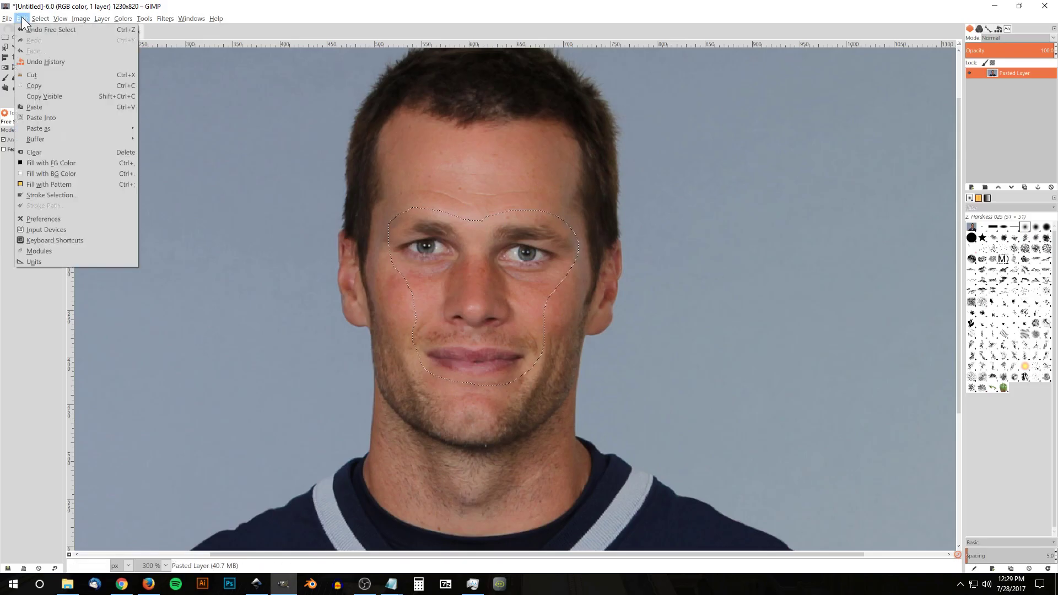
left_click(32, 85)
- Paste the copied face as a new layer on the white-jersey headshot
left_click(75, 30)
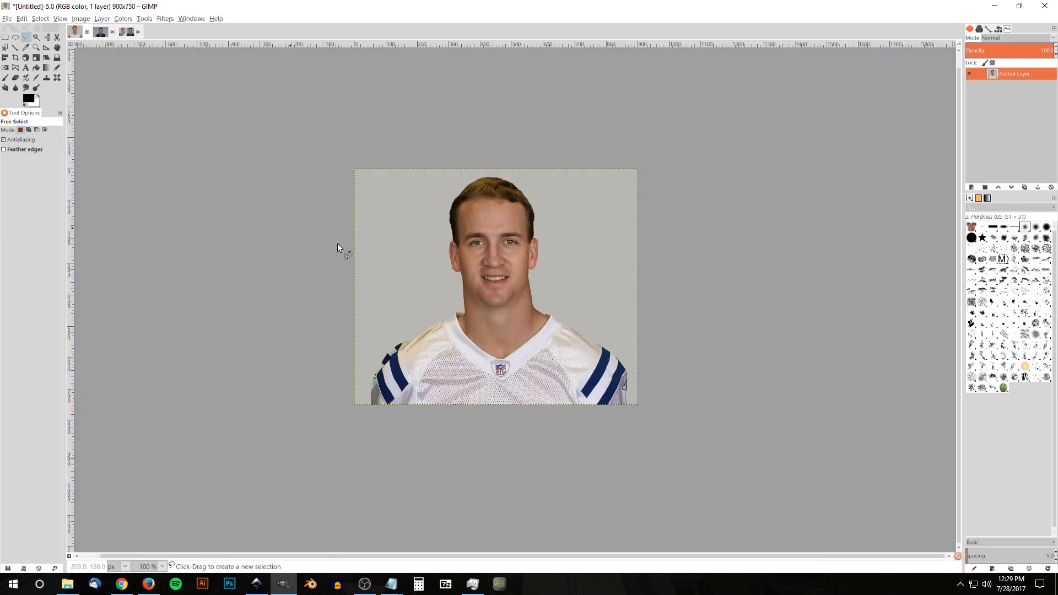
left_click(22, 19)
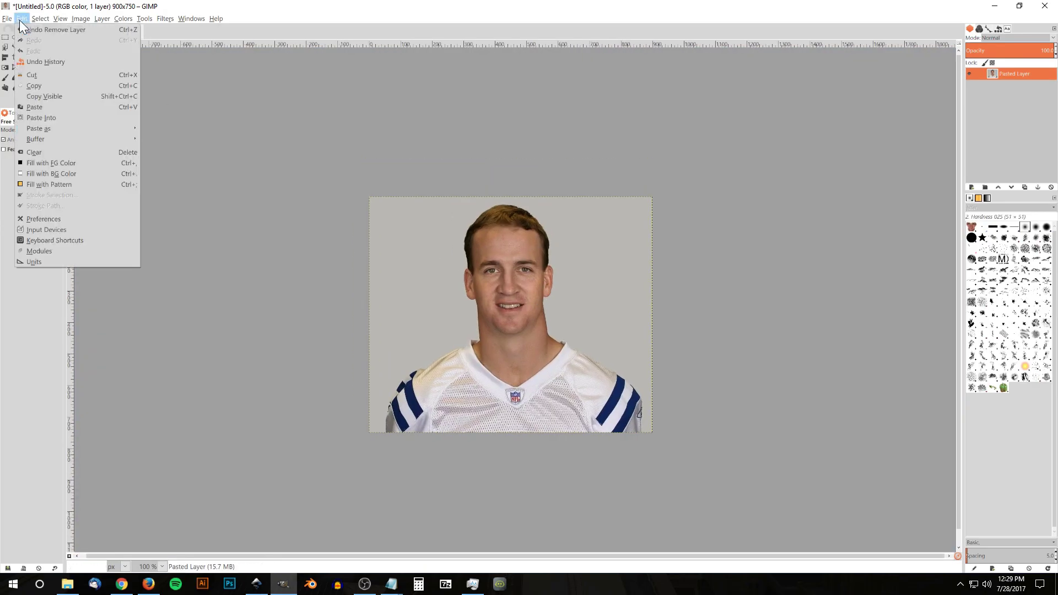
mouse_move(78, 131)
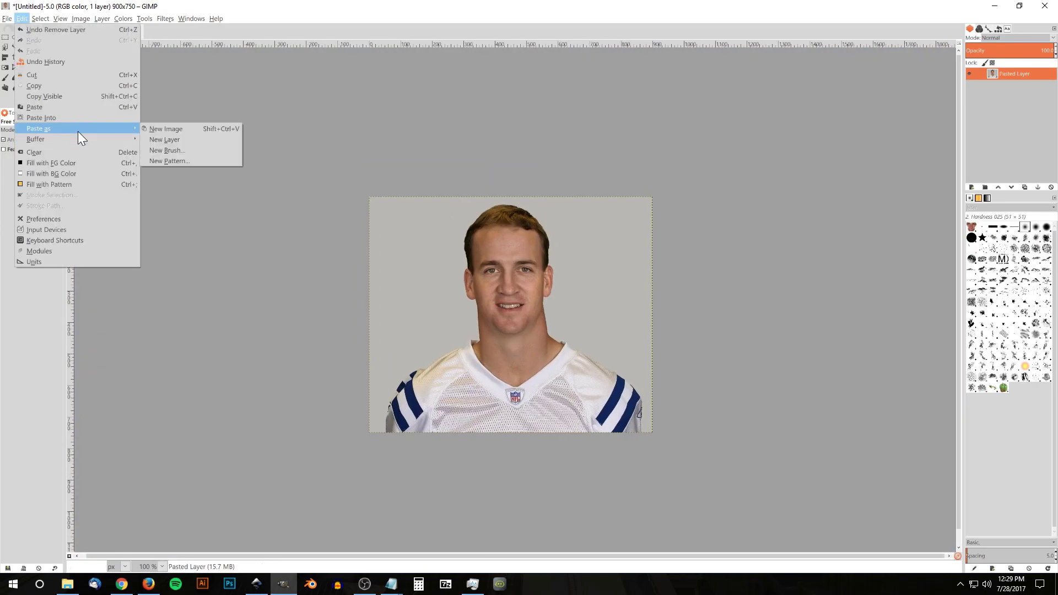
left_click(175, 139)
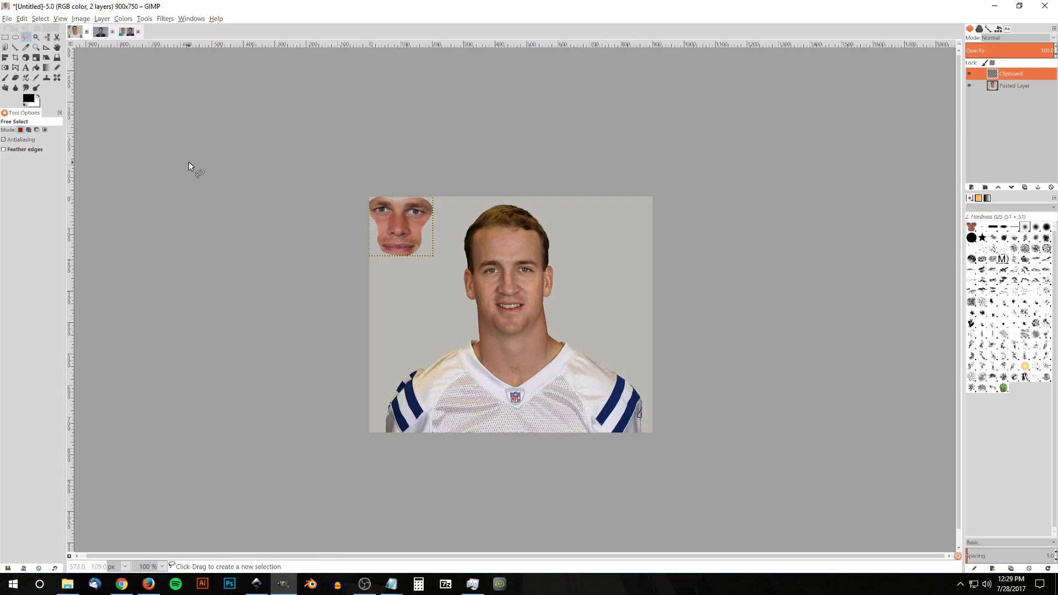
- Lower the Clipboard face layer's opacity to 68.8% and drag it near the head
left_click(58, 48)
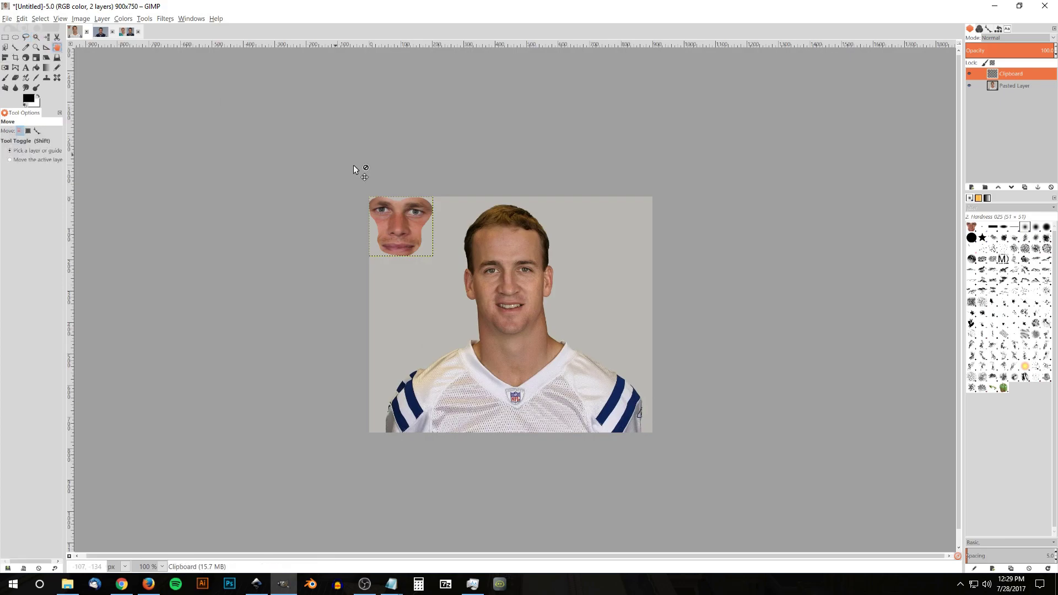
left_click_drag(394, 219, 504, 283)
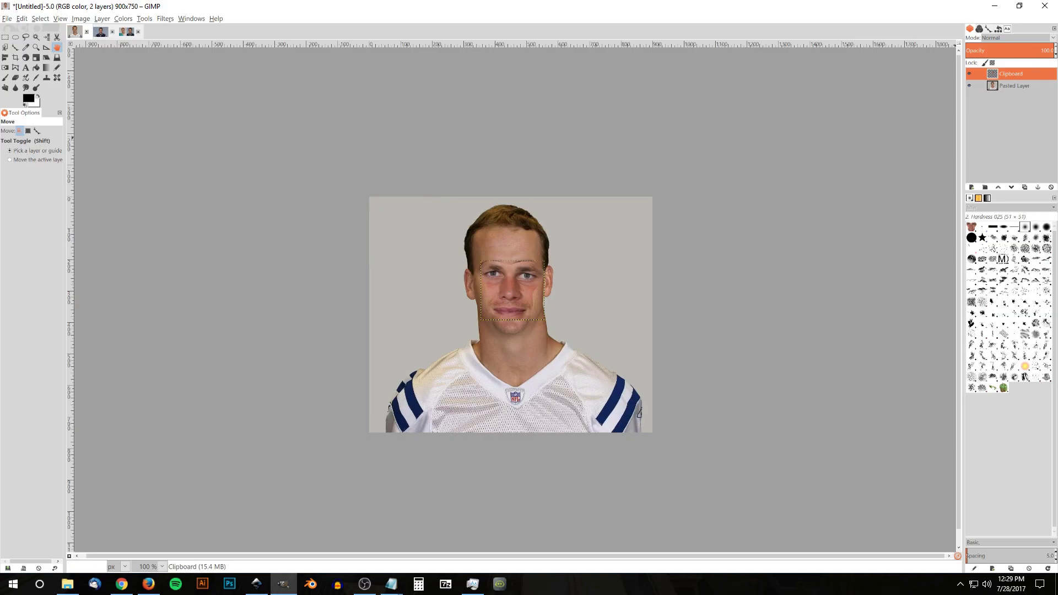
left_click_drag(1047, 50, 1027, 51)
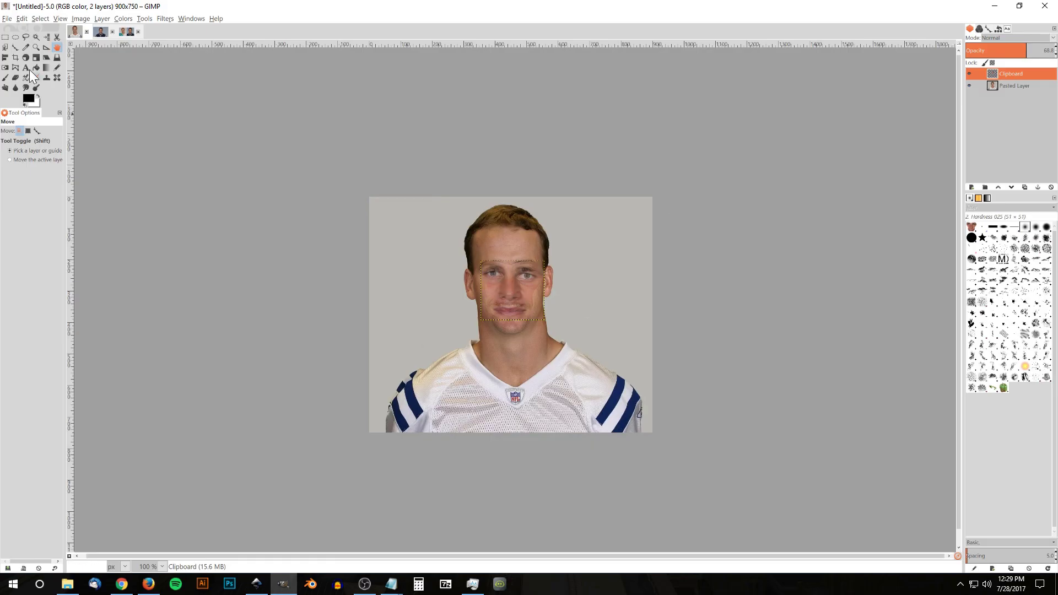
scroll(528, 298, "up", 3)
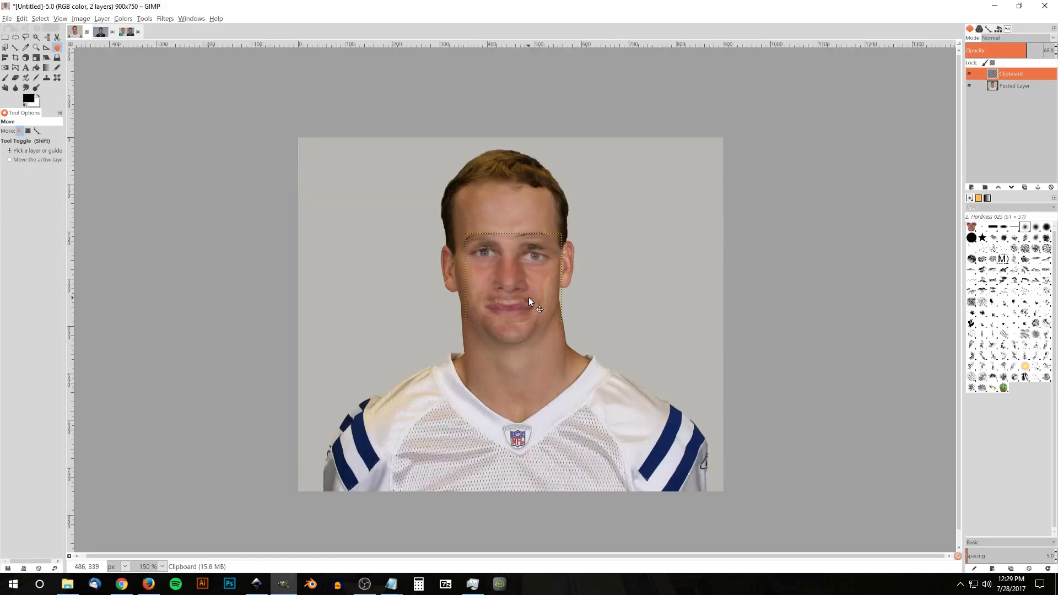
left_click_drag(545, 224, 549, 259)
left_click_drag(508, 301, 272, 193)
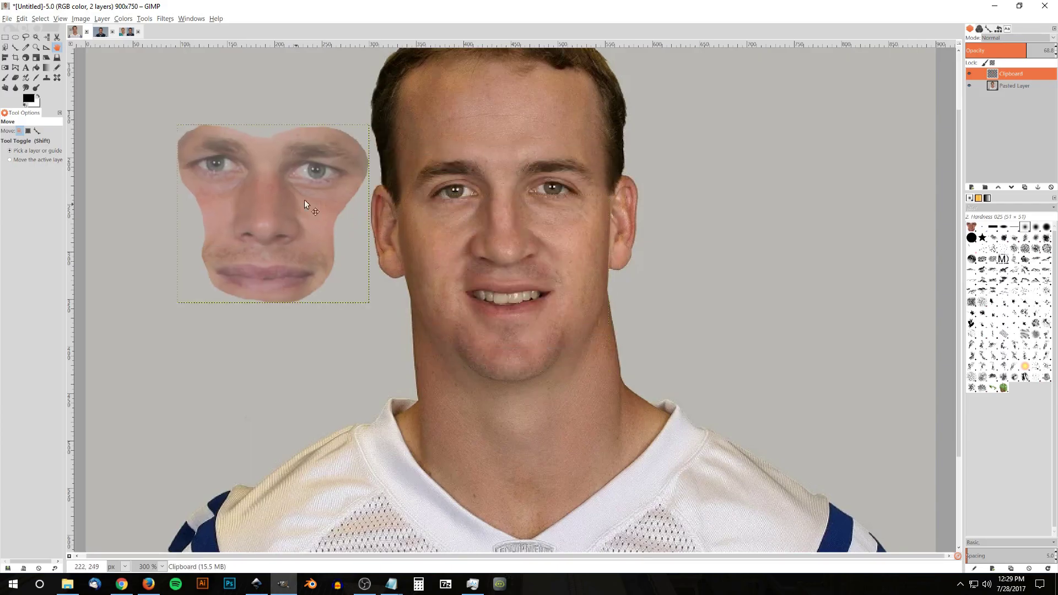
- Scale the pasted face layer down to 193×180 px
left_click(36, 58)
left_click(272, 206)
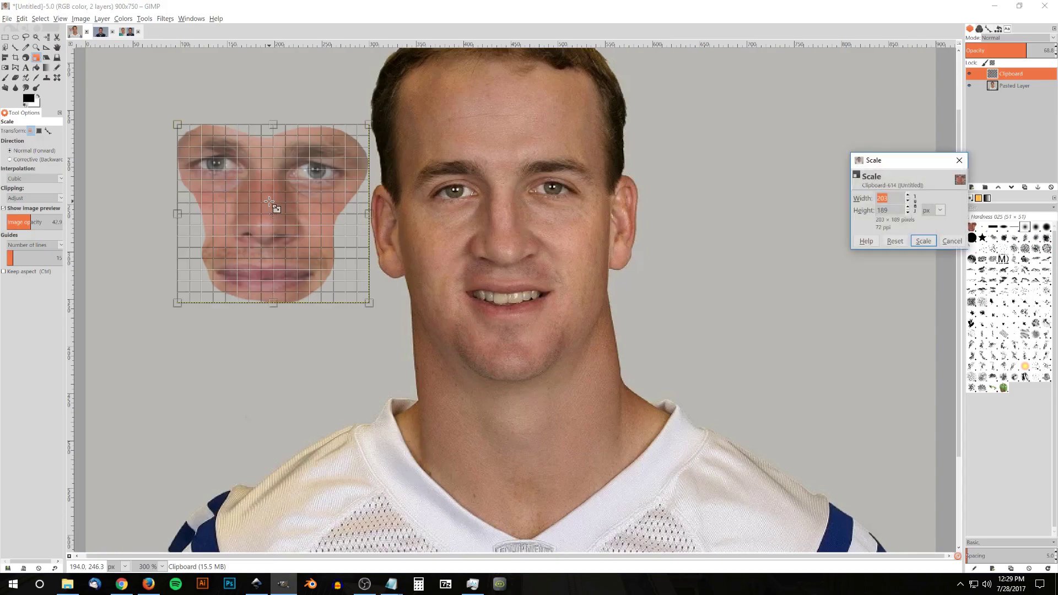
left_click(380, 315)
left_click_drag(380, 315, 373, 305)
left_click(927, 240)
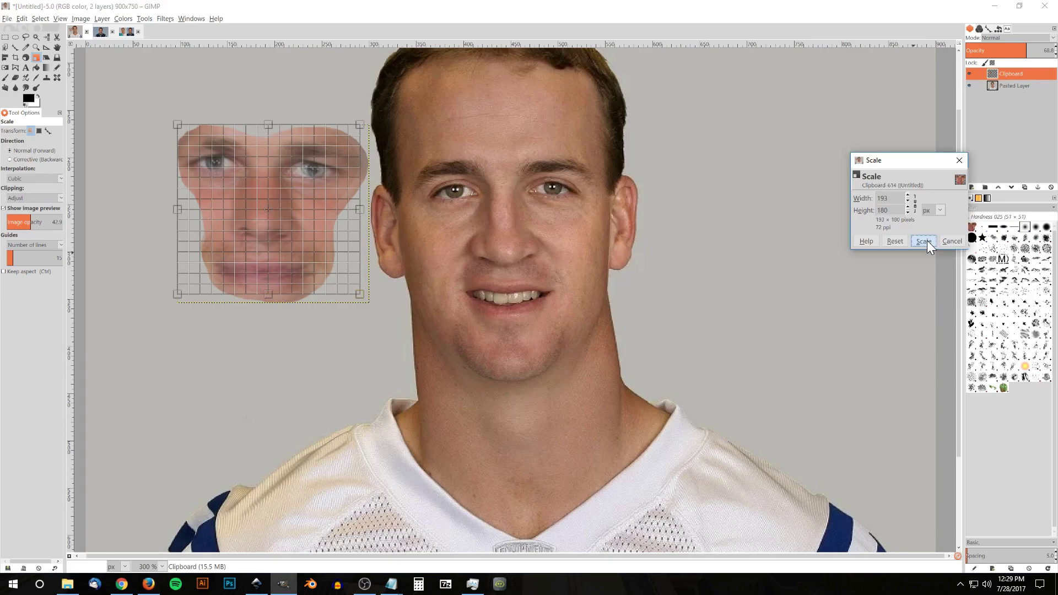
left_click(59, 46)
- Align the resized face over the player's features and restore 100% opacity
left_click_drag(270, 207, 517, 240)
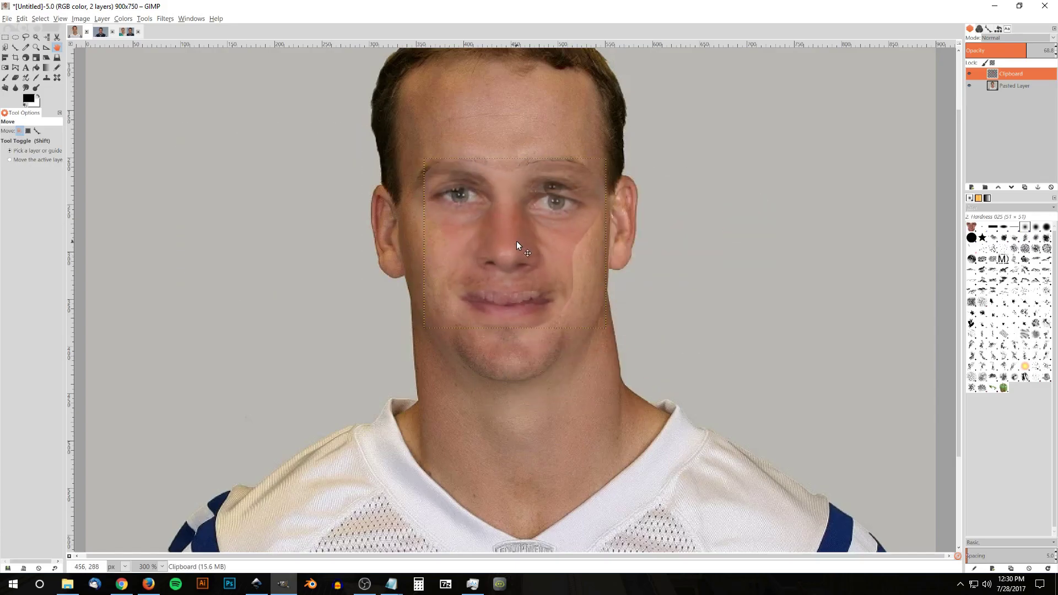
left_click_drag(562, 209, 561, 206)
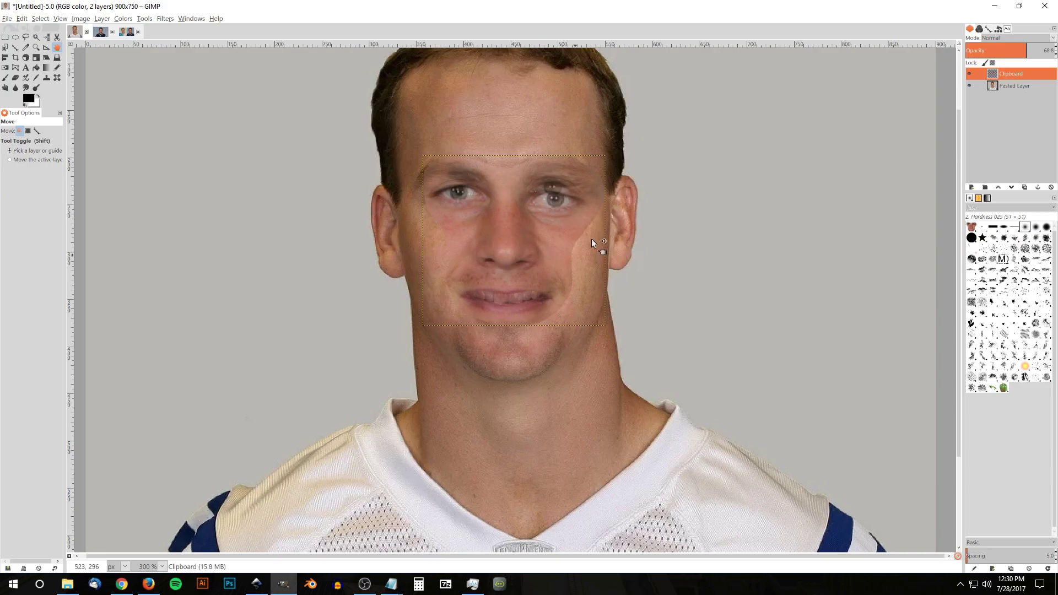
left_click_drag(1031, 51, 1055, 49)
left_click_drag(524, 223, 524, 226)
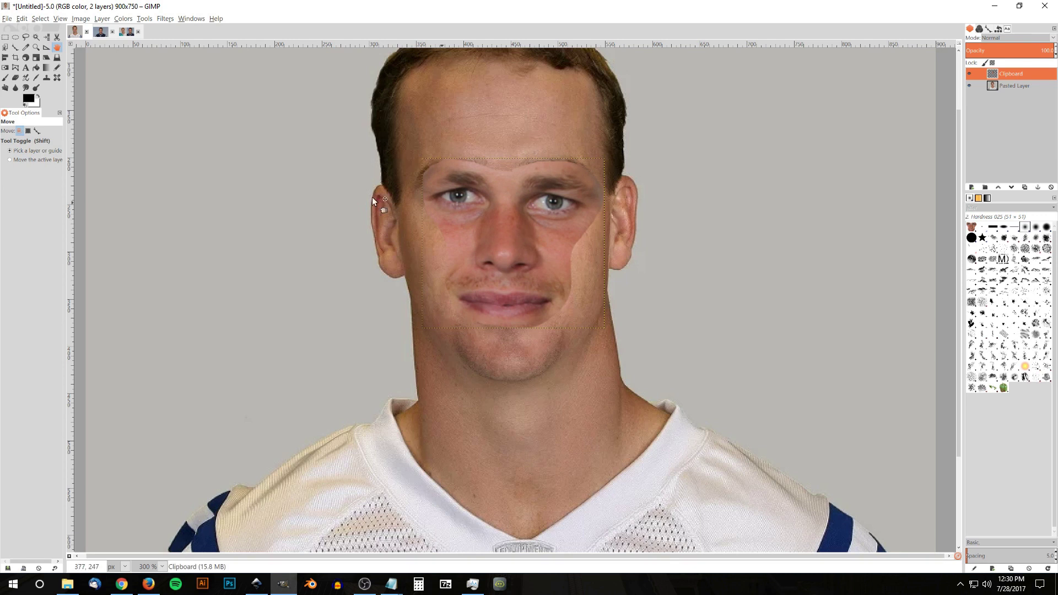
- Rotate the pasted face layer about -2.19° to match the head's tilt
left_click(26, 57)
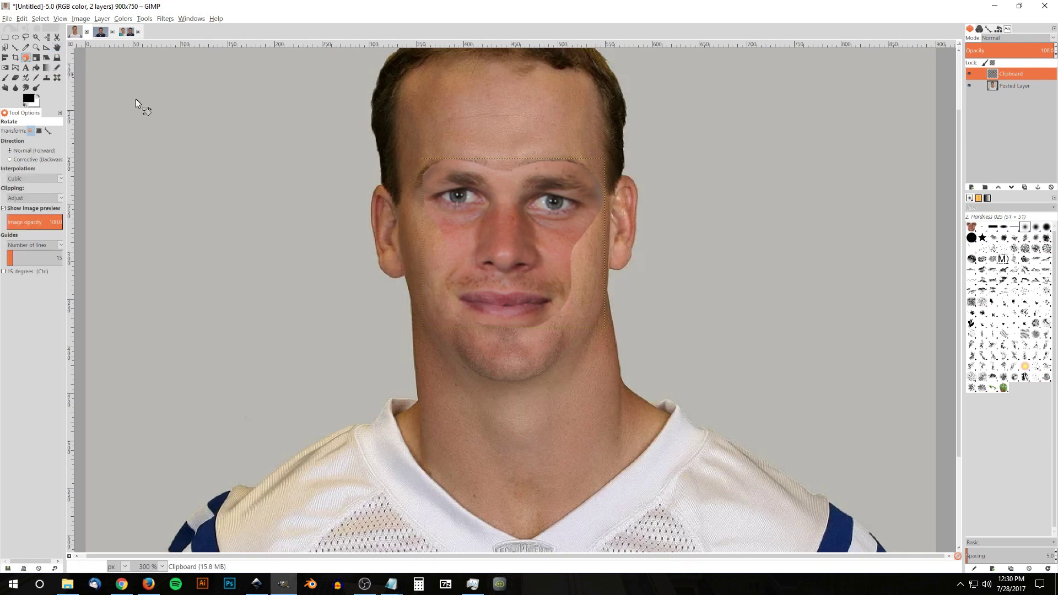
left_click(546, 286)
left_click_drag(547, 287, 554, 287)
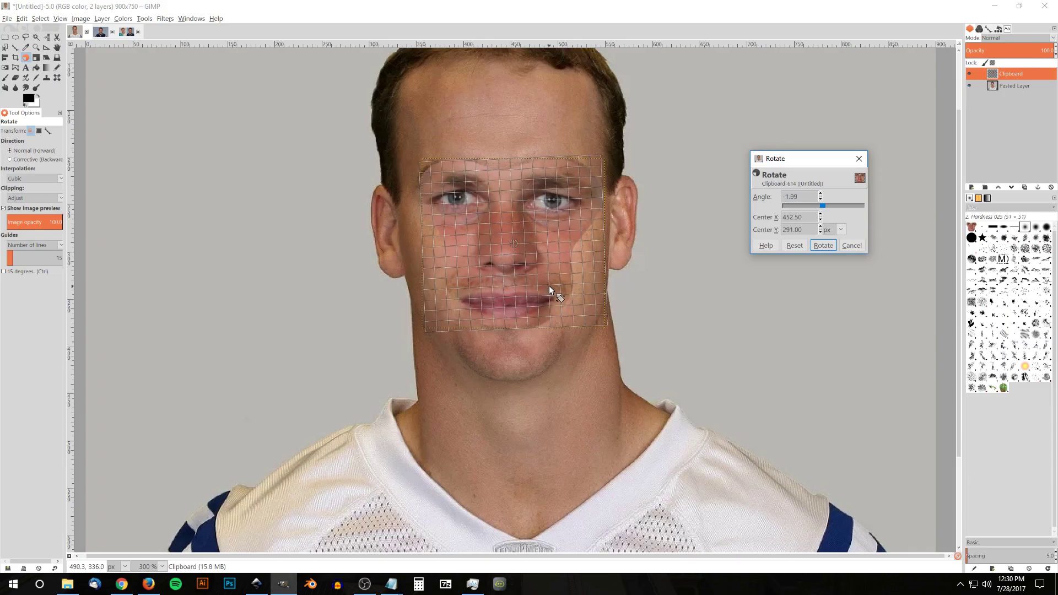
left_click(821, 245)
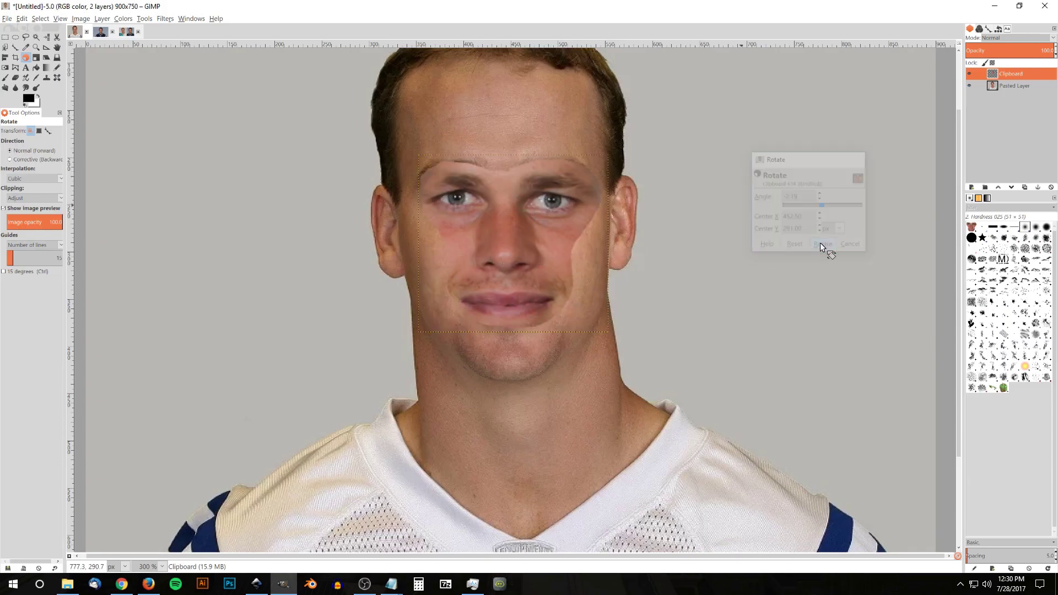
- Nudge the pasted face a few pixels higher into place
left_click(57, 47)
left_click_drag(508, 239, 507, 259)
left_click_drag(507, 260, 507, 258)
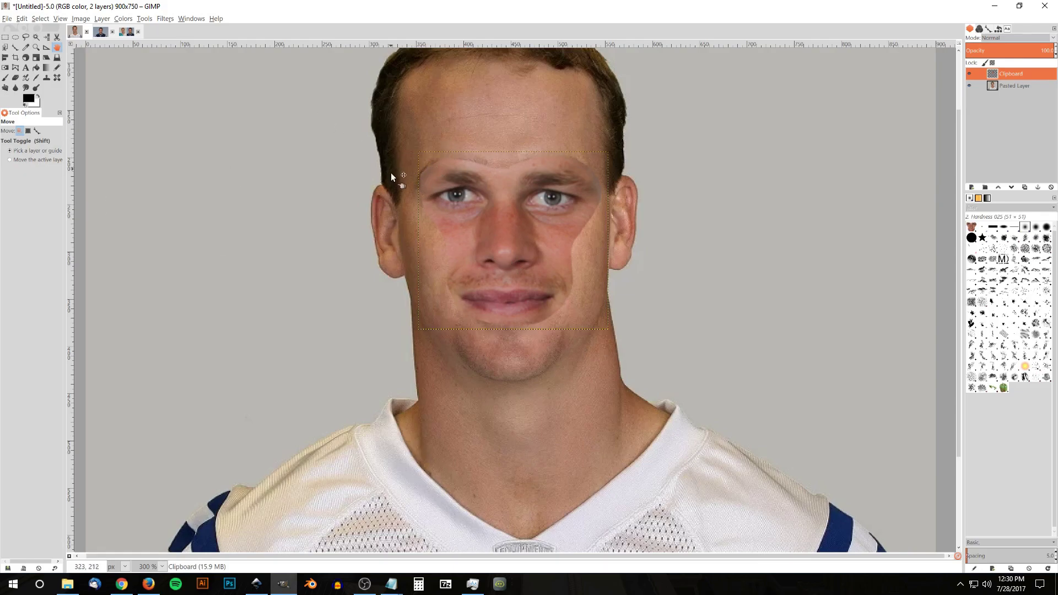
- Select Pasted Layer and set up the Clone tool with an enlarged Hardness 050 brush
left_click(1014, 86)
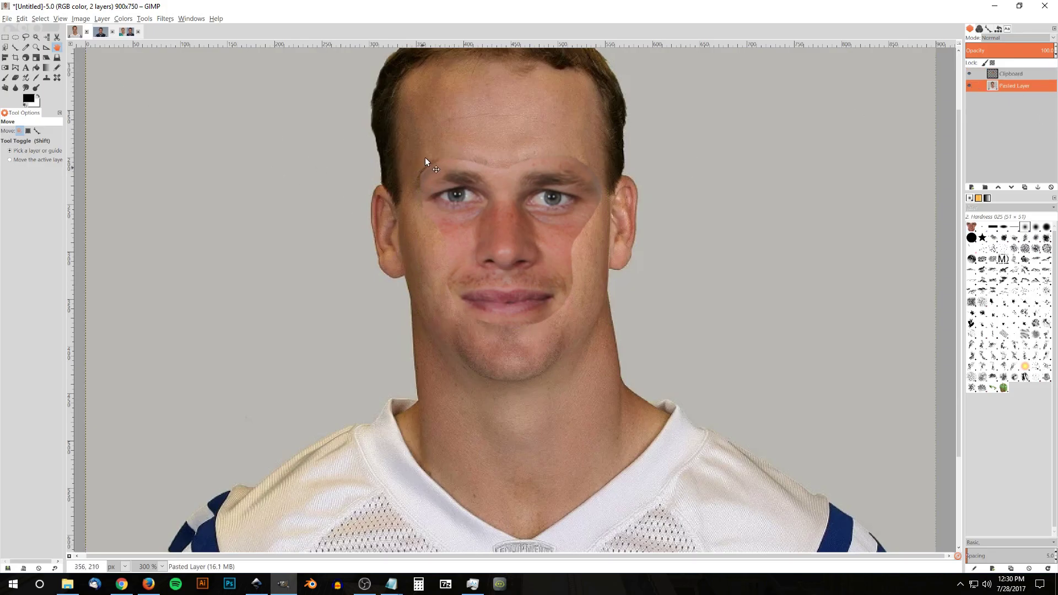
scroll(416, 157, "up", 4, "ctrl")
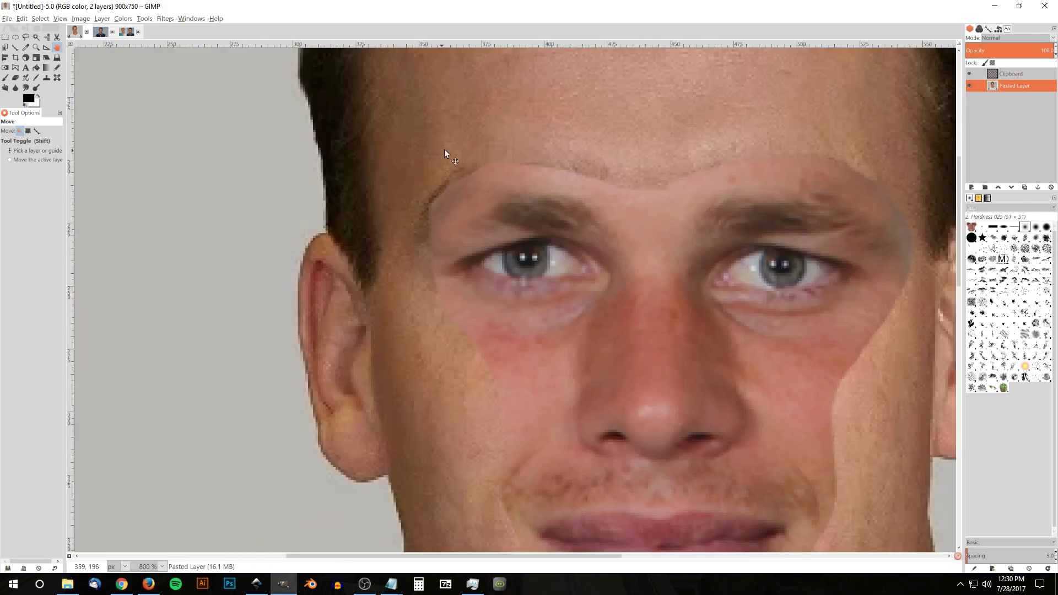
left_click_drag(449, 182, 447, 202)
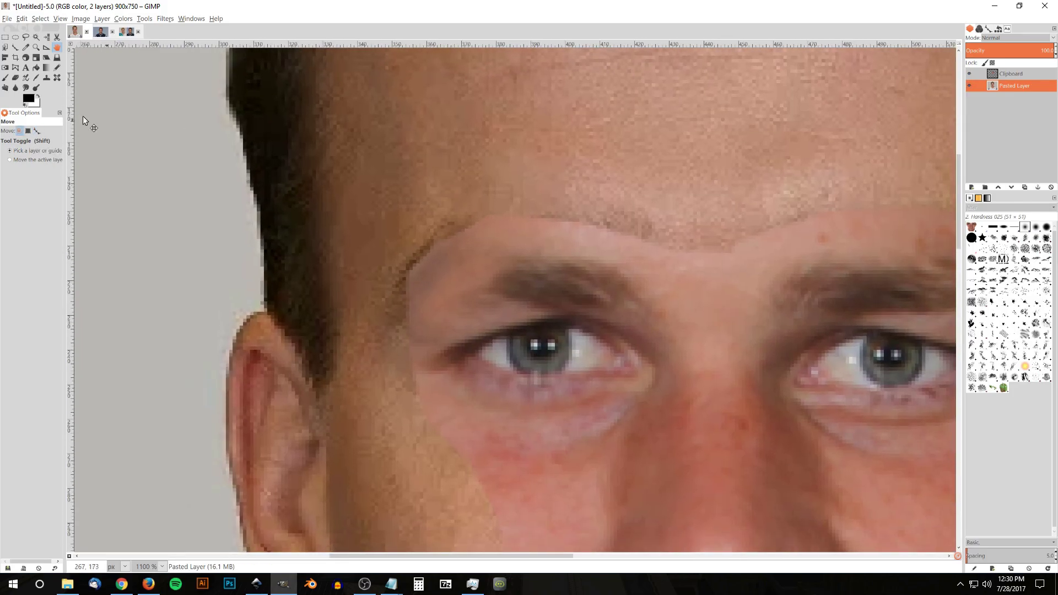
left_click(45, 77)
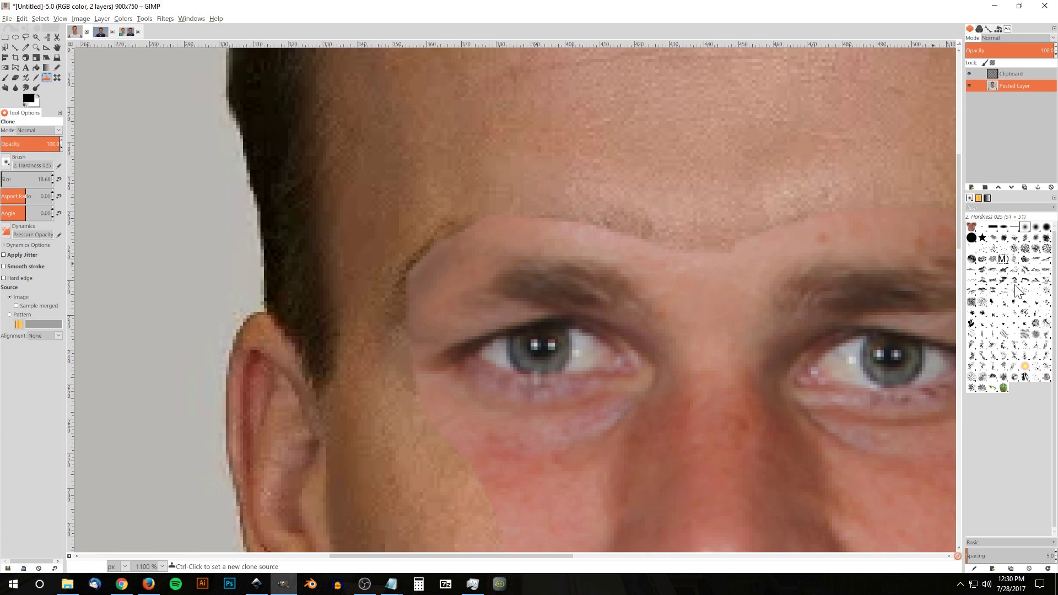
left_click(1036, 228)
key("bracketright")
key("bracketright")
key("bracketright")
key("bracketright")
key("bracketright")
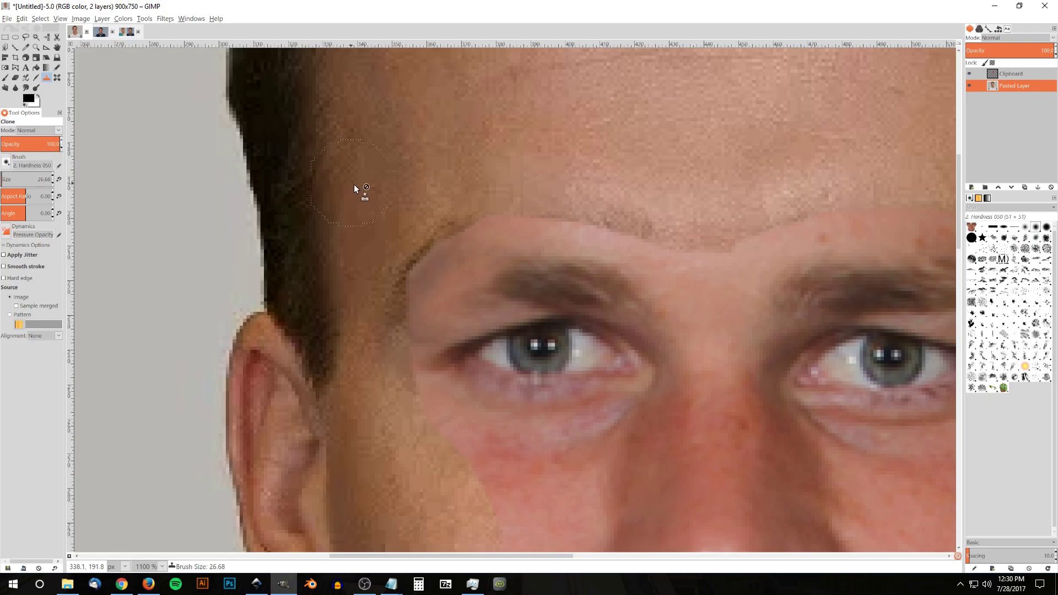
- Sample forehead skin as the clone source, then resample a higher forehead spot
left_click(407, 192, "ctrl")
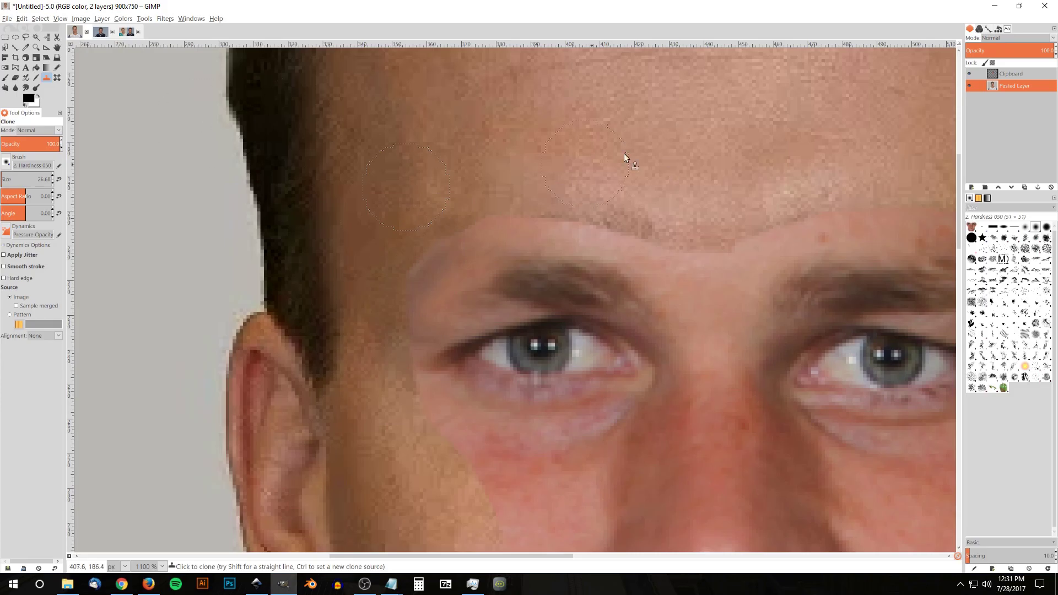
key("ctrl")
left_click(605, 143, "ctrl")
scroll(542, 237, "right", 5)
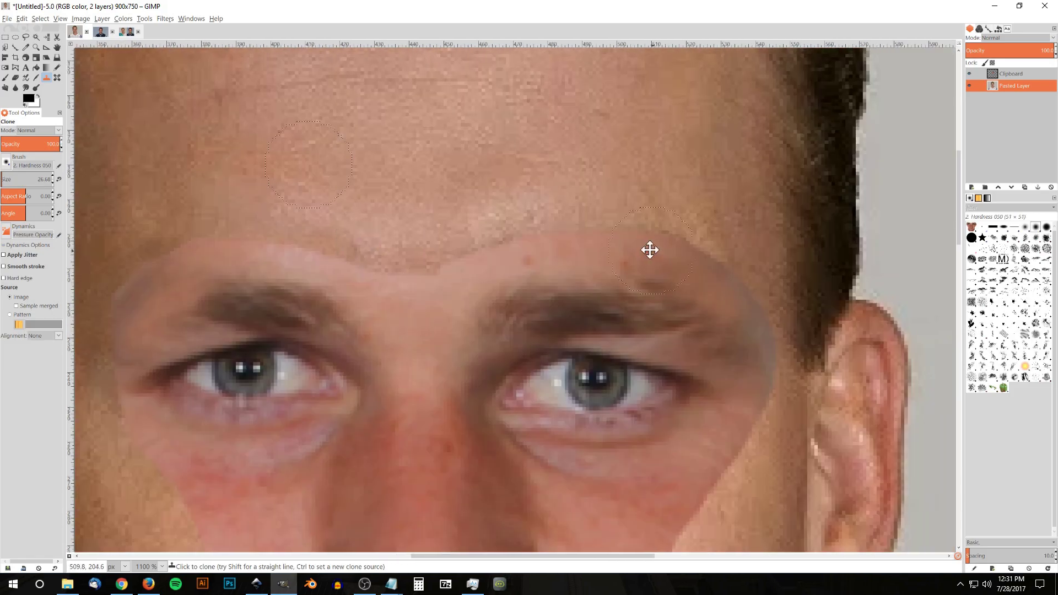
scroll(548, 151, "down", 2)
scroll(603, 253, "up", 3)
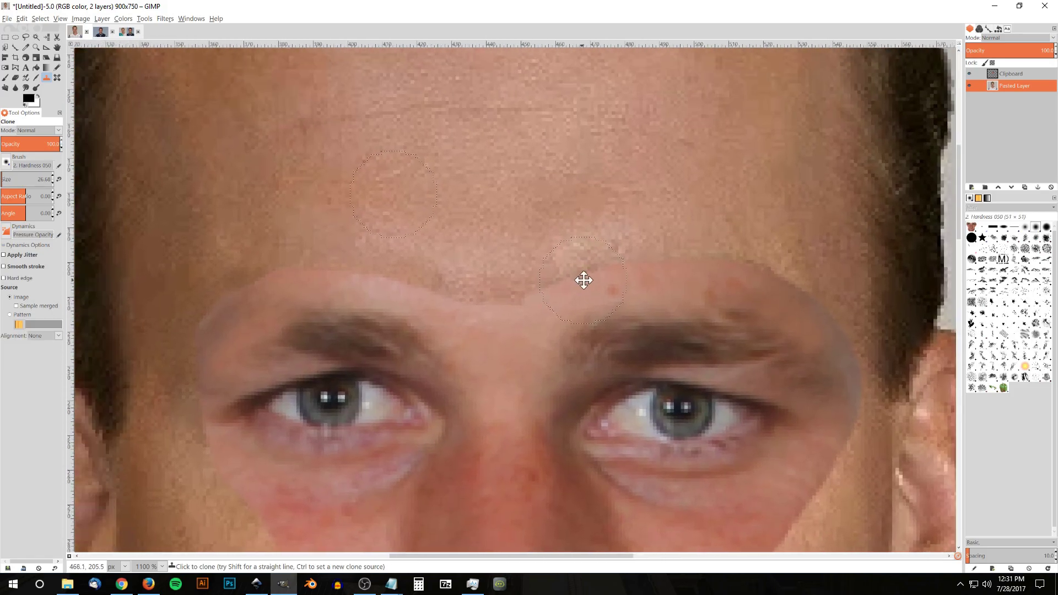
scroll(585, 215, "down", 2)
- Paint cloned skin over the brow area, zooming in and out to check
mouse_move(438, 557)
left_mouse_down()
mouse_move(596, 556)
mouse_move(436, 554)
mouse_move(458, 555)
left_mouse_up()
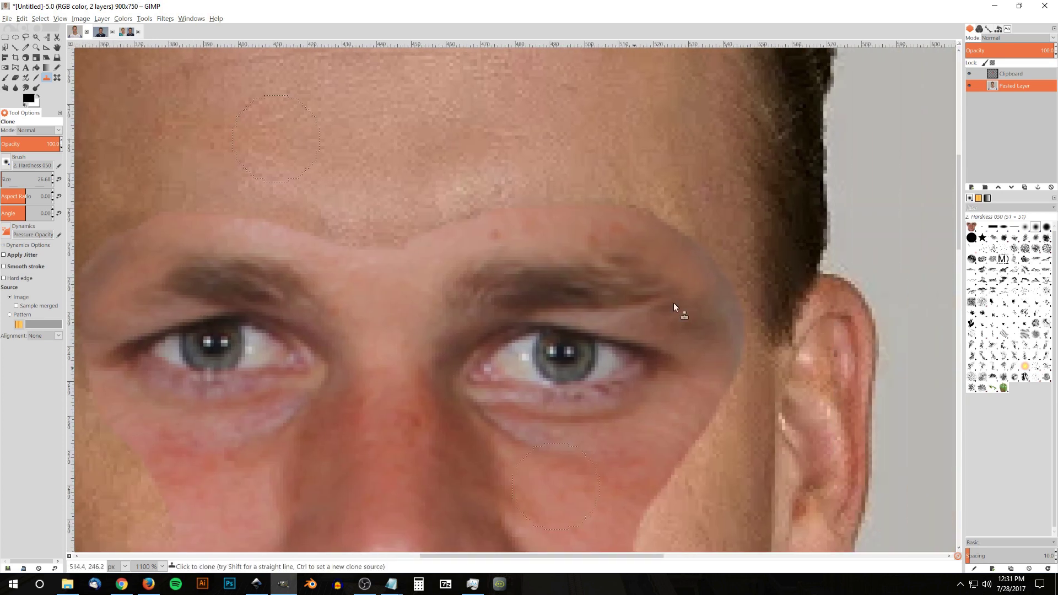
scroll(673, 302, "up", 2)
scroll(682, 304, "down", 5)
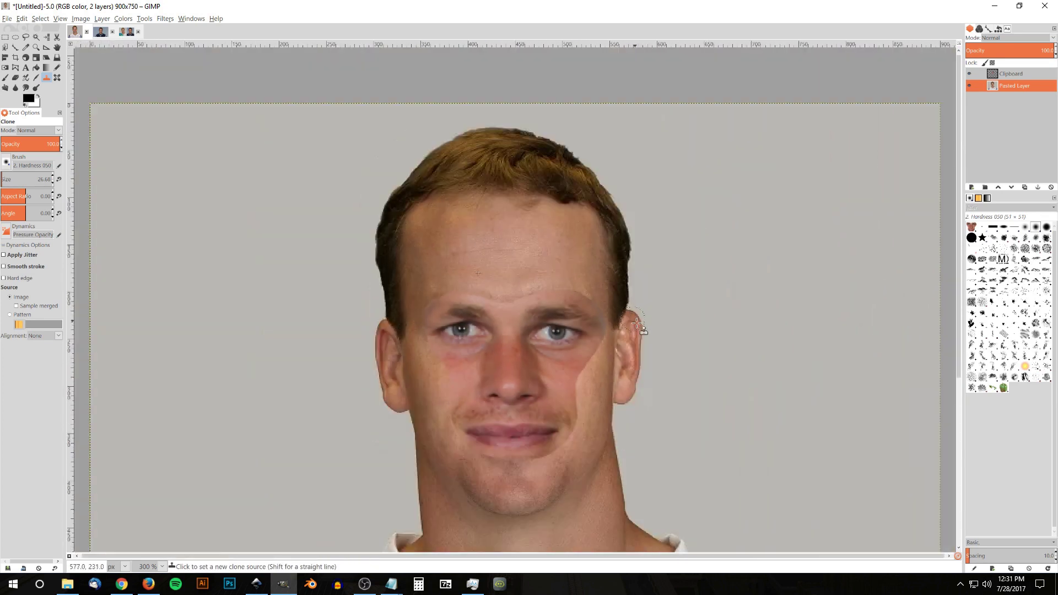
scroll(525, 203, "up", 1, "ctrl")
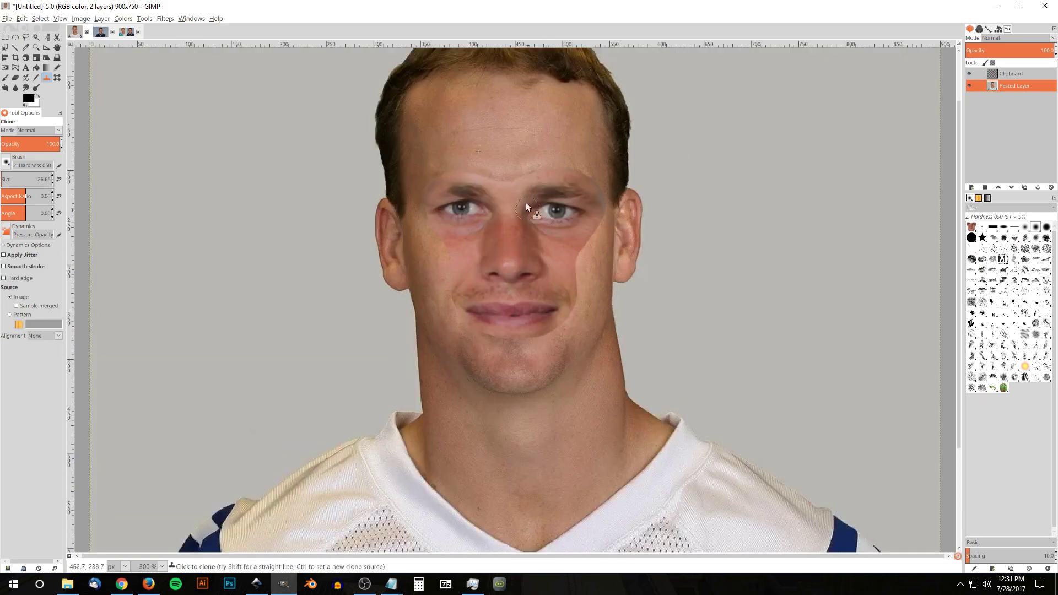
scroll(526, 231, "up", 1)
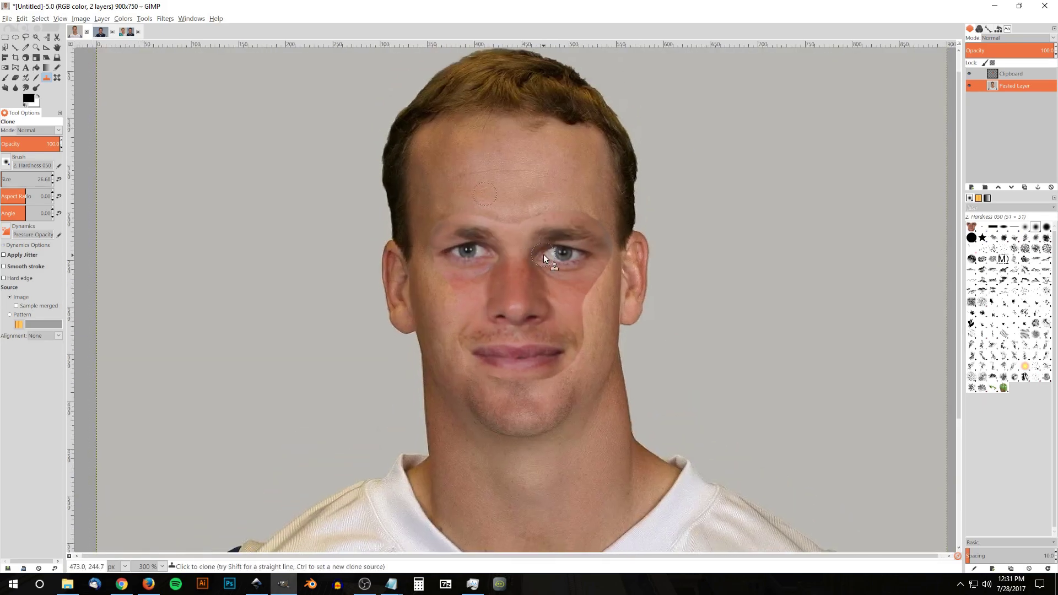
scroll(612, 294, "down", 2)
scroll(600, 286, "up", 1, "ctrl")
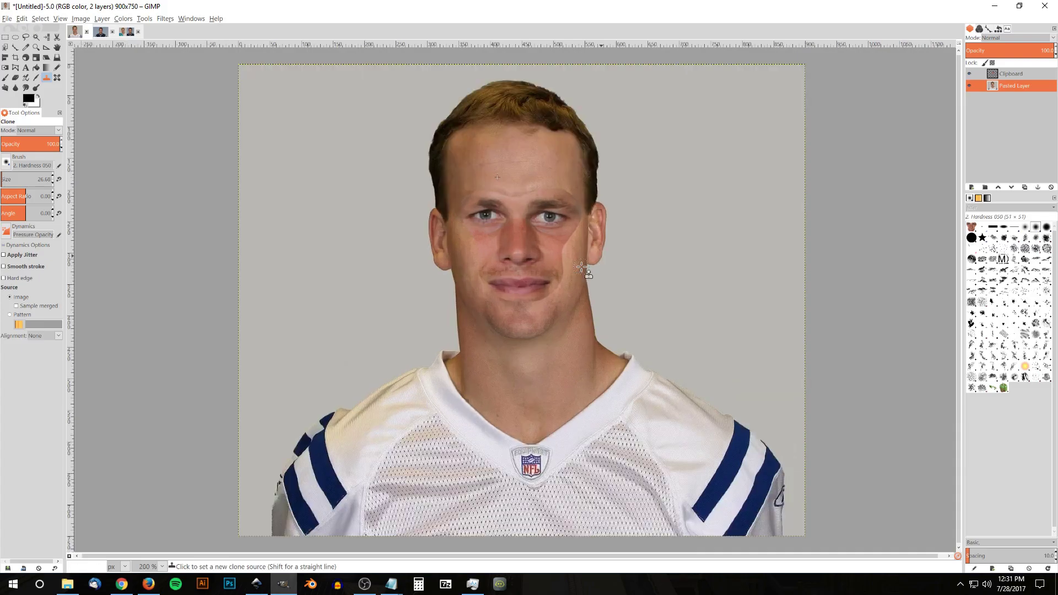
scroll(496, 237, "up", 2)
scroll(504, 281, "up", 1, "ctrl")
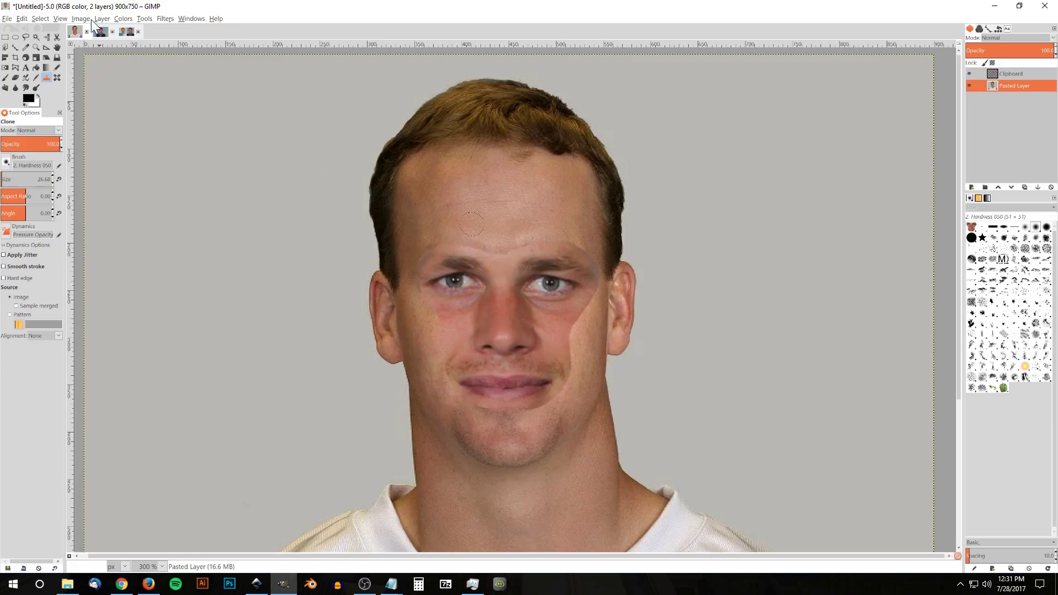
- Cancel the Color Balance dialog and select the Clipboard face layer
left_click(124, 20)
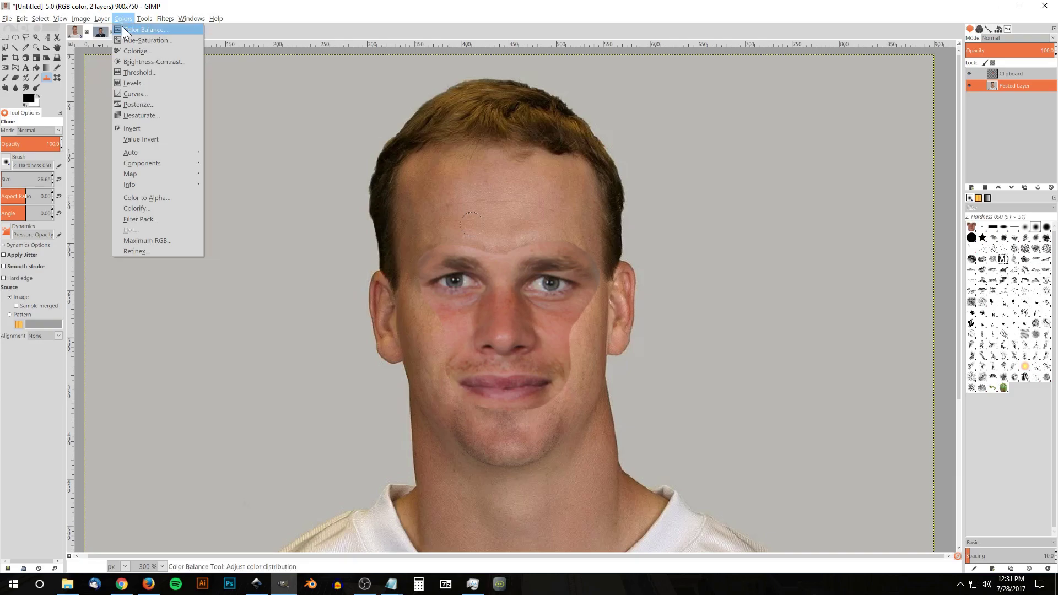
left_click(142, 29)
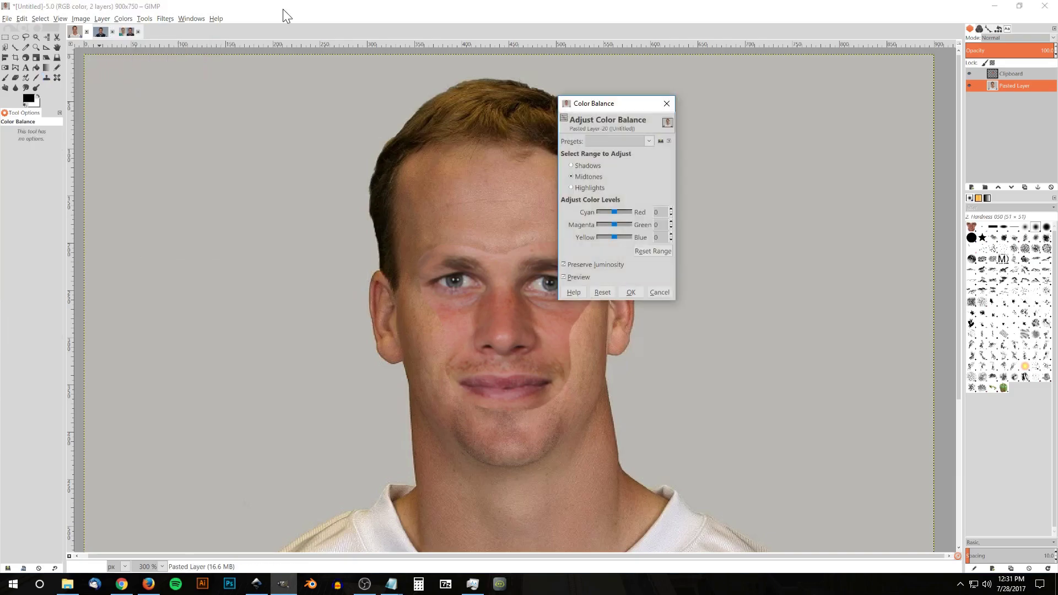
left_click(667, 103)
left_click(1014, 73)
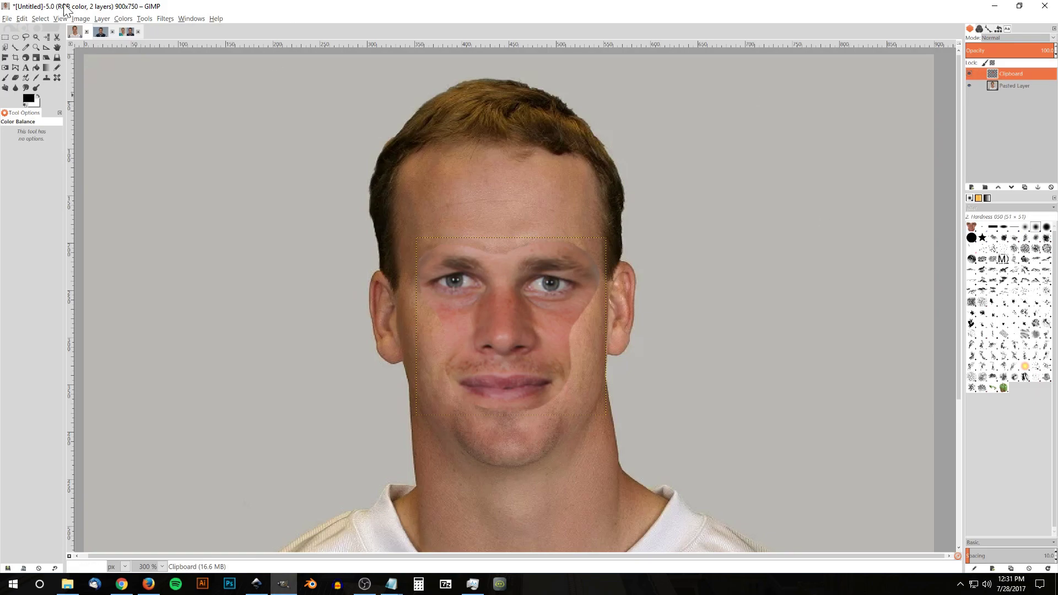
- Apply Levels to the face: gamma 1.13, white input 249, slightly raised black point
left_click(123, 18)
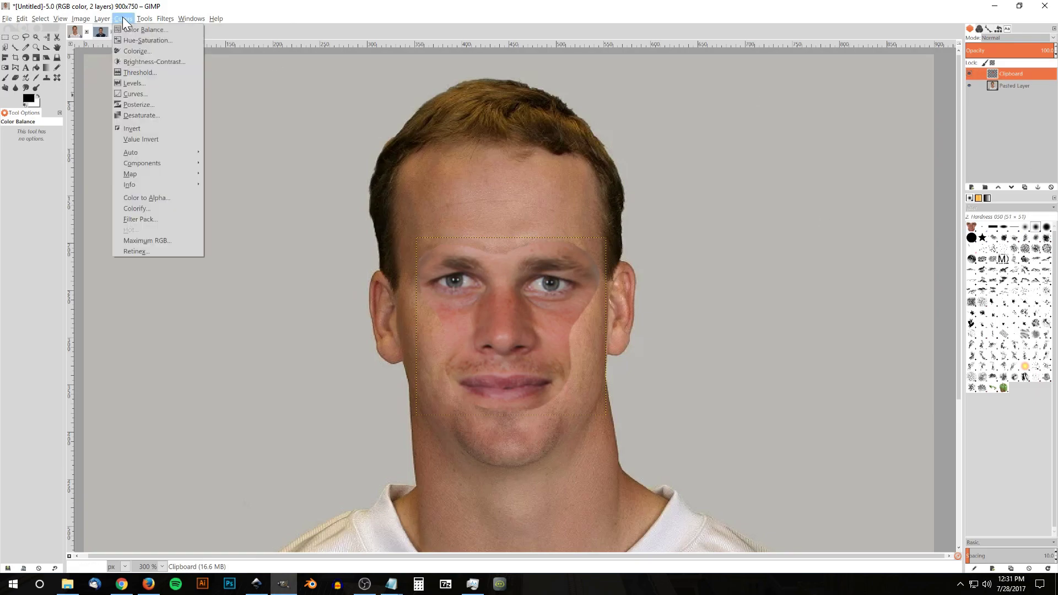
left_click(135, 83)
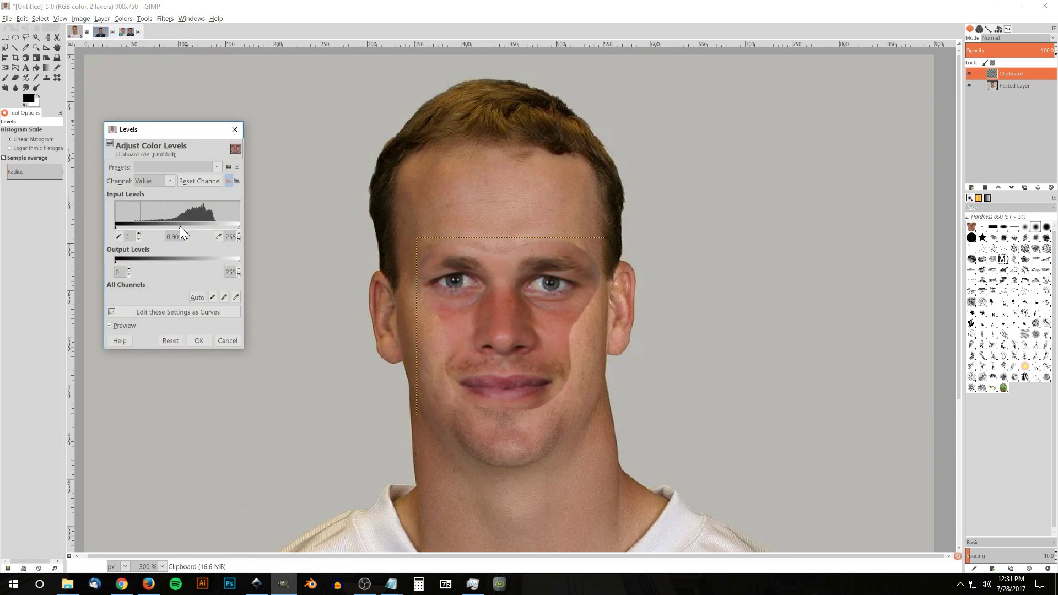
left_click_drag(177, 226, 174, 228)
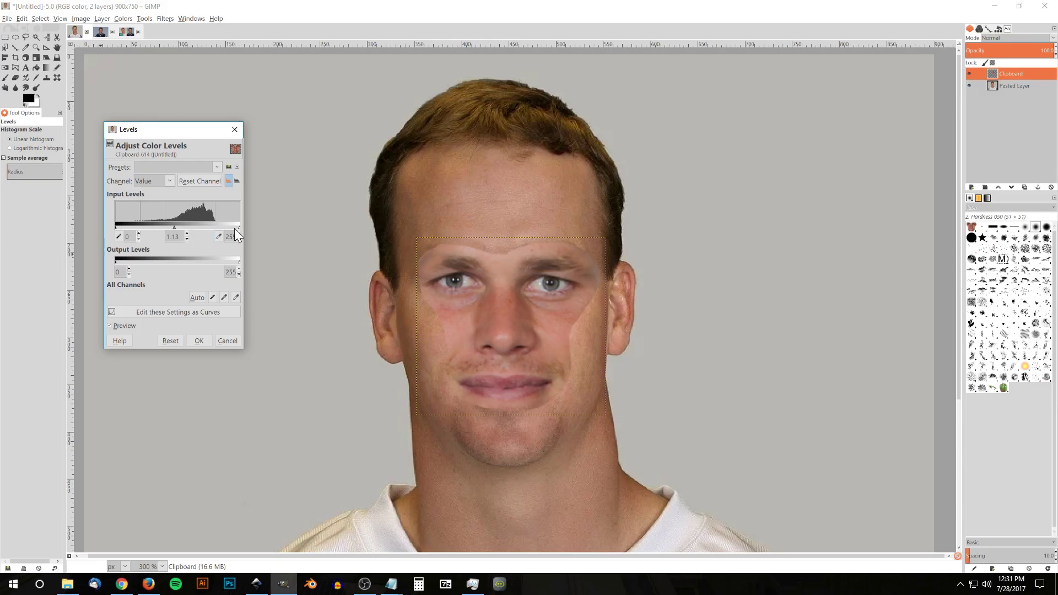
left_click_drag(239, 228, 233, 229)
left_click_drag(117, 227, 121, 228)
left_click(203, 341)
- Set up the Eraser on the Clipboard layer and zoom in on the brows
scroll(510, 342, "up", 2)
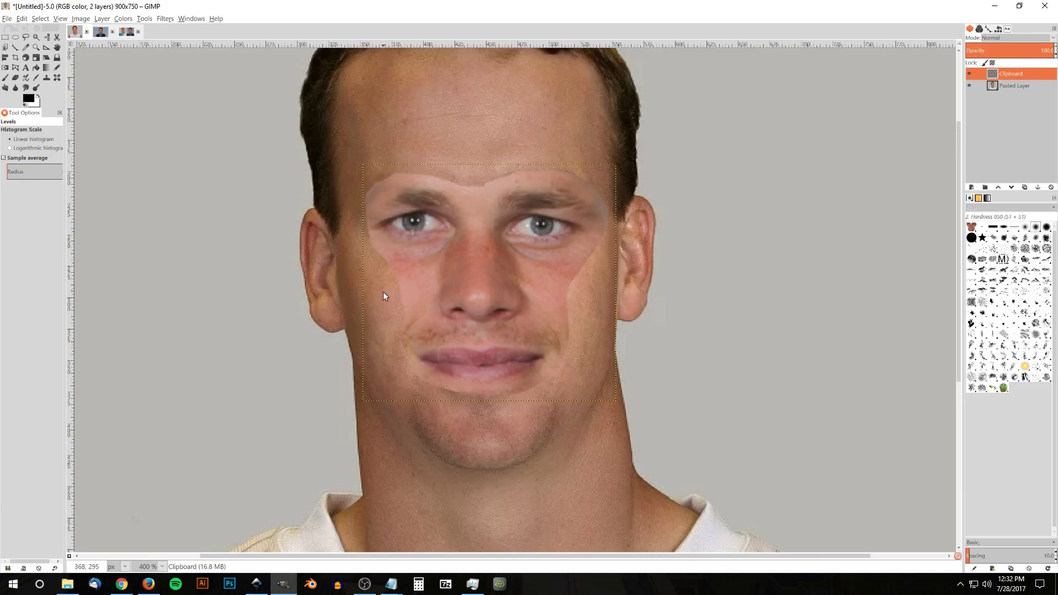
left_click(15, 79)
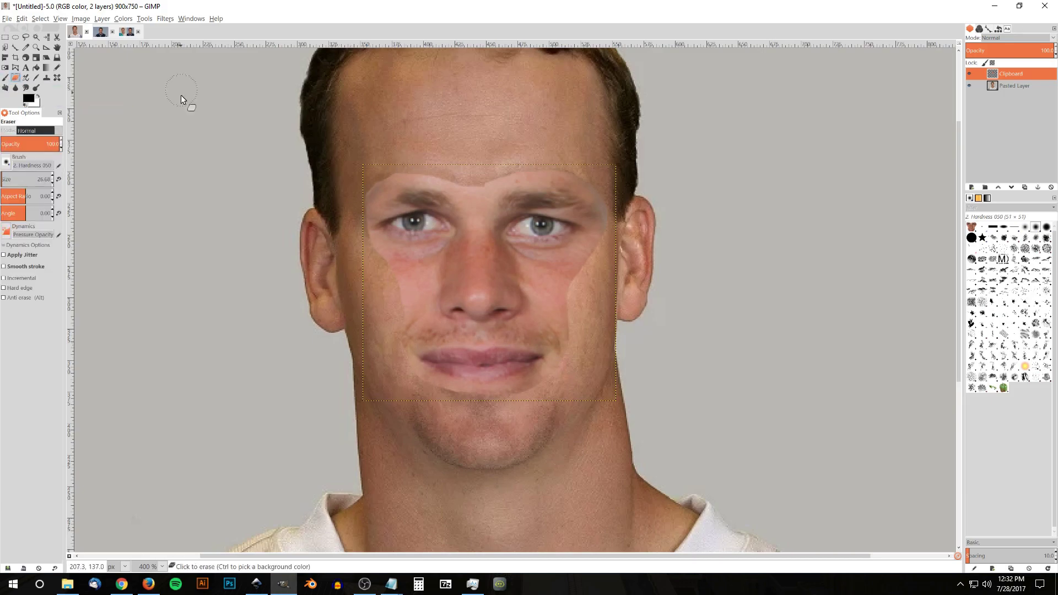
left_click(1026, 227)
scroll(465, 289, "up", 2)
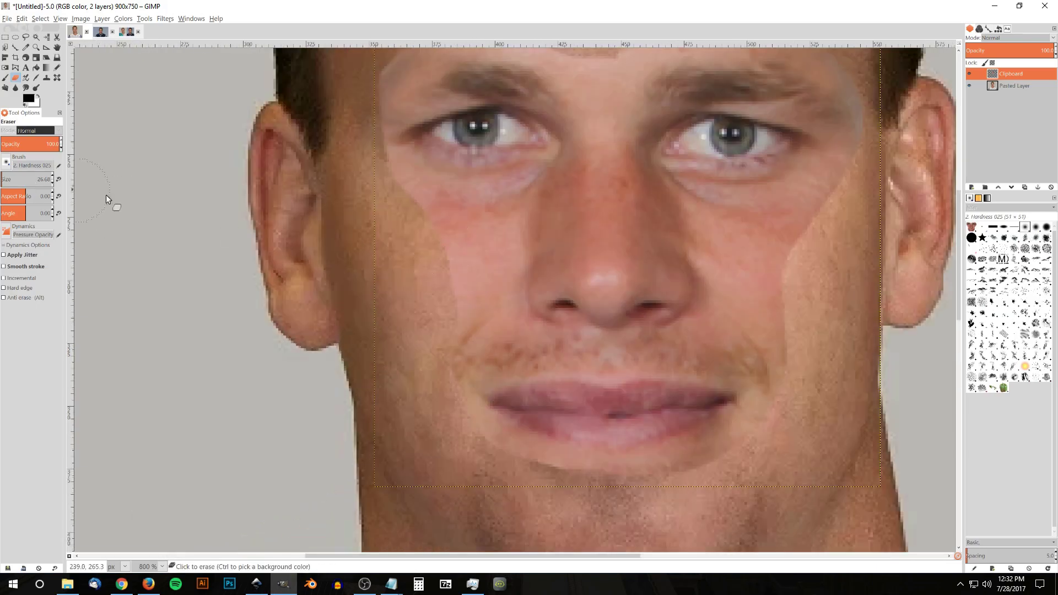
scroll(13, 180, "up", 9)
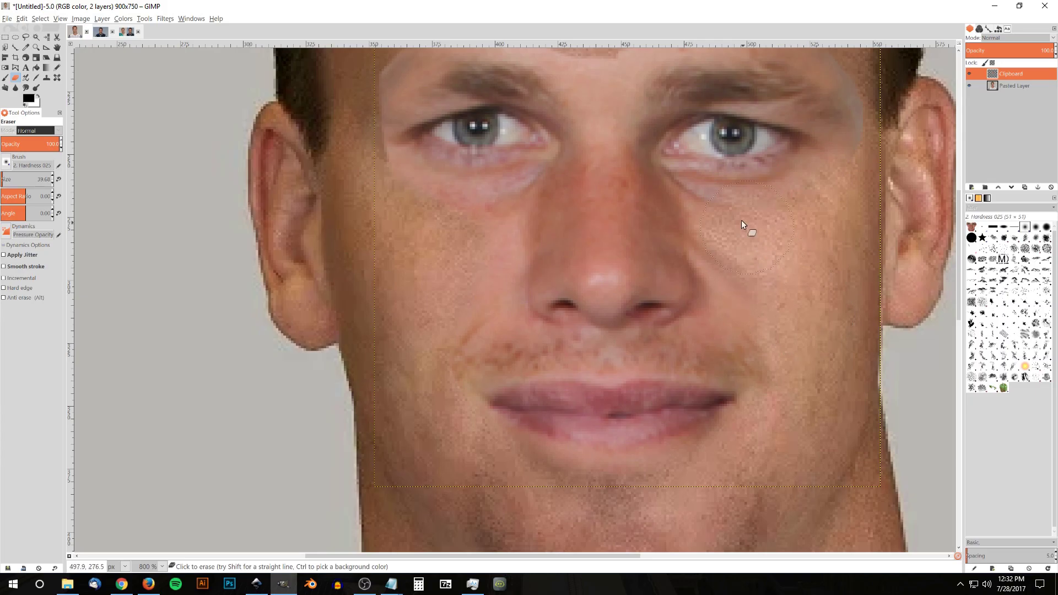
scroll(796, 217, "up", 5)
scroll(796, 217, "right", 2)
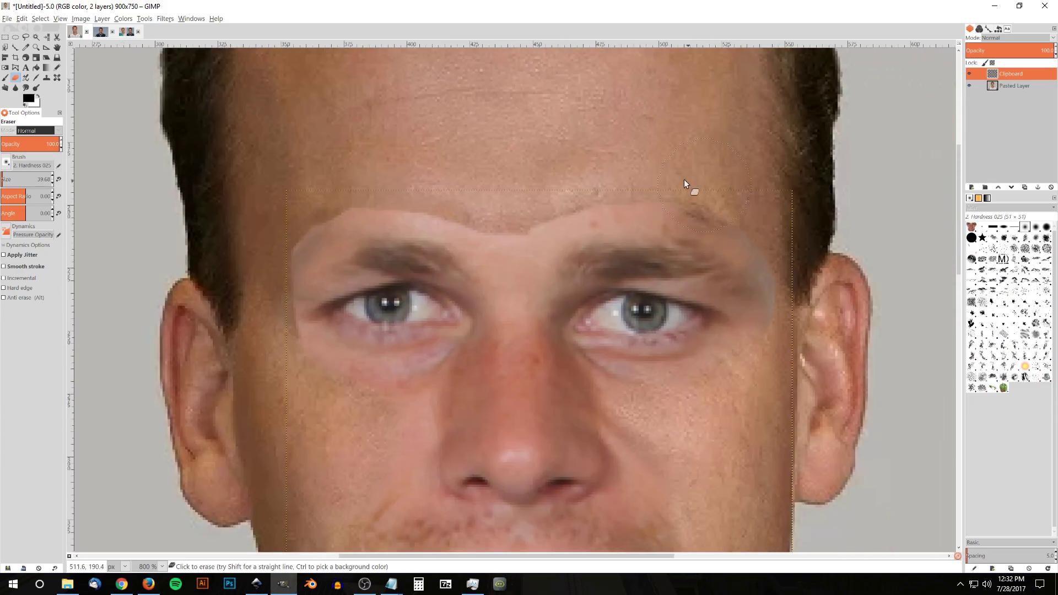
- Erase the pasted face's hard edges along the brows and below the left eye corner
mouse_move(687, 174)
left_mouse_down()
mouse_move(546, 195)
mouse_move(704, 178)
left_mouse_up()
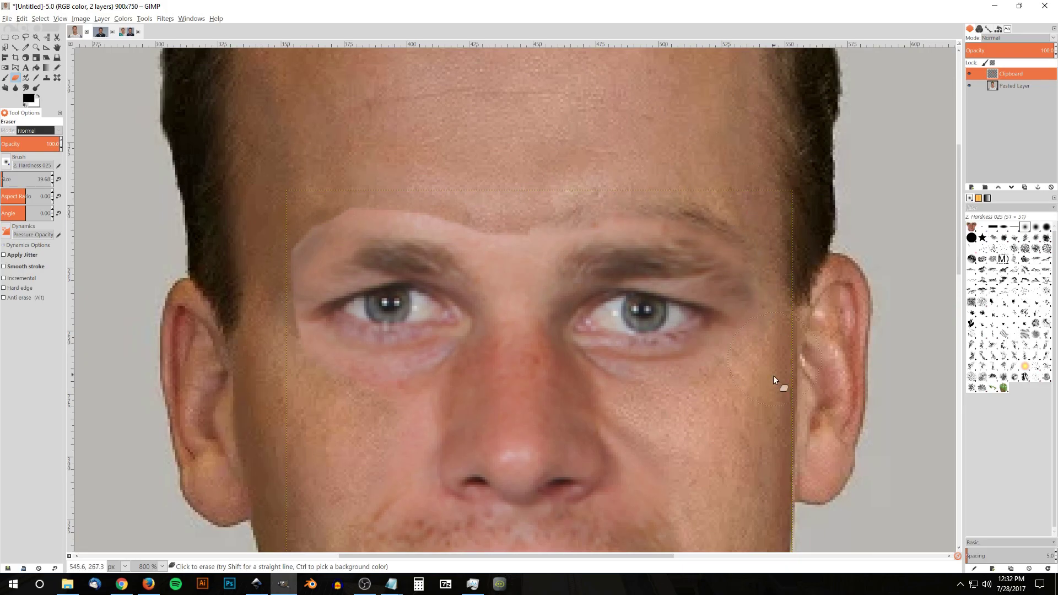
mouse_move(556, 204)
left_mouse_down()
mouse_move(594, 213)
mouse_move(684, 193)
left_mouse_up()
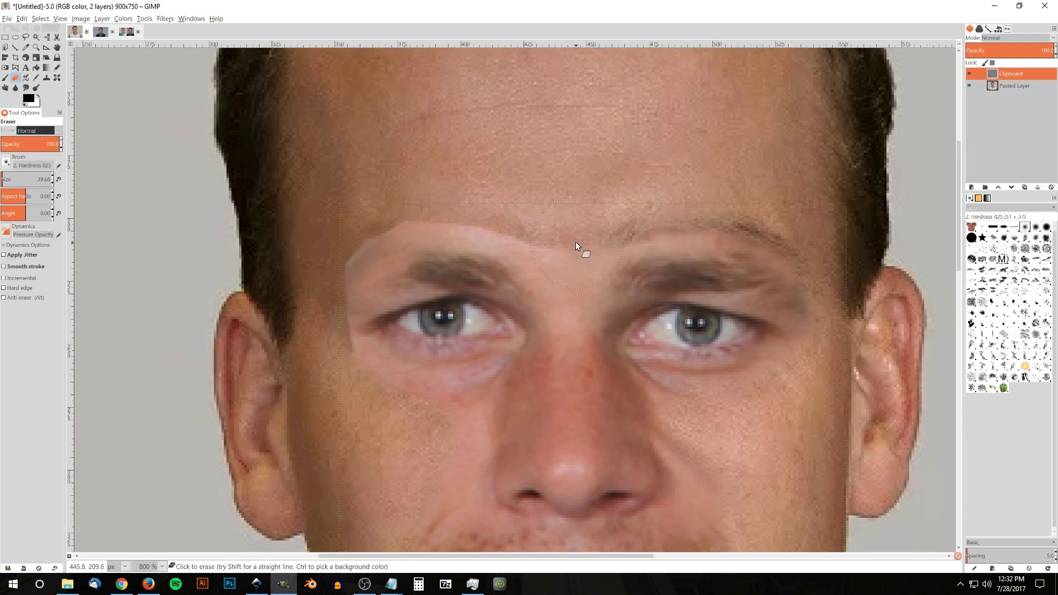
mouse_move(563, 267)
left_mouse_down()
mouse_move(545, 226)
mouse_move(521, 207)
mouse_move(552, 233)
mouse_move(469, 195)
mouse_move(458, 198)
mouse_move(488, 207)
mouse_move(384, 217)
left_mouse_up()
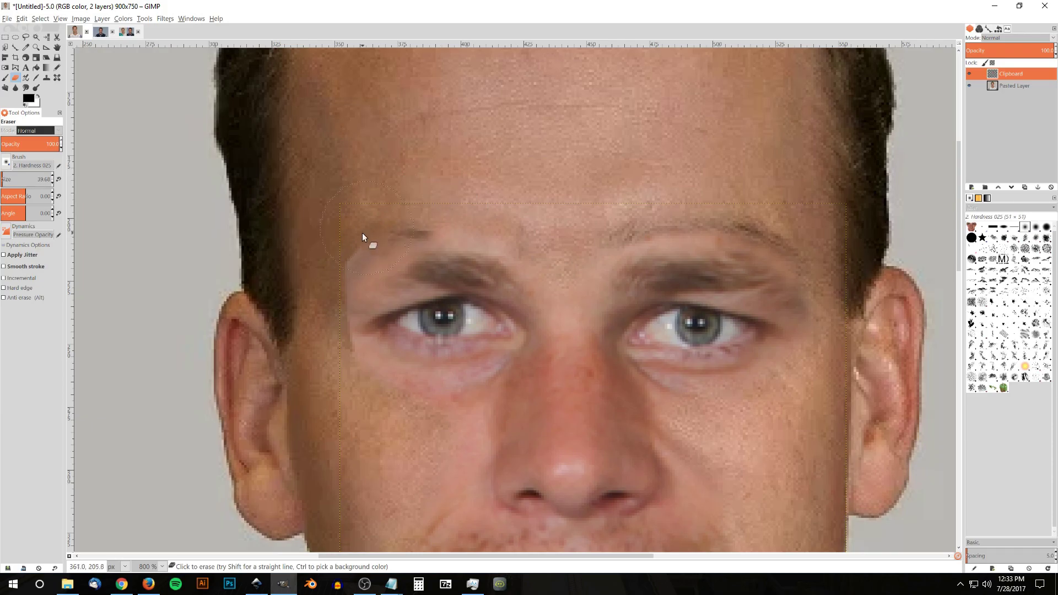
mouse_move(342, 302)
left_mouse_down()
mouse_move(373, 233)
mouse_move(438, 211)
left_mouse_up()
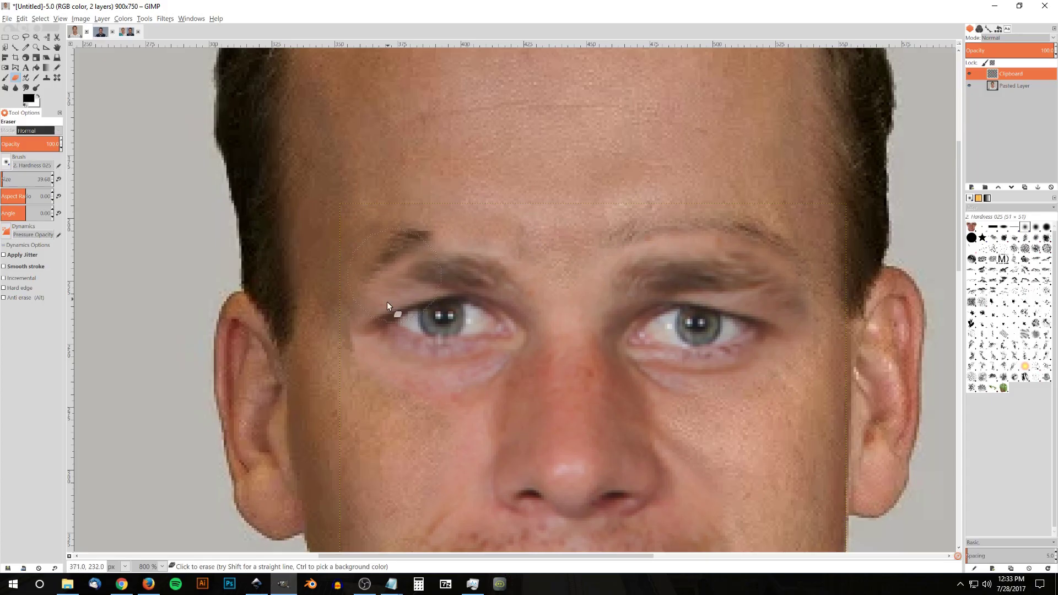
mouse_move(342, 365)
left_mouse_down()
mouse_move(331, 349)
mouse_move(374, 400)
left_mouse_up()
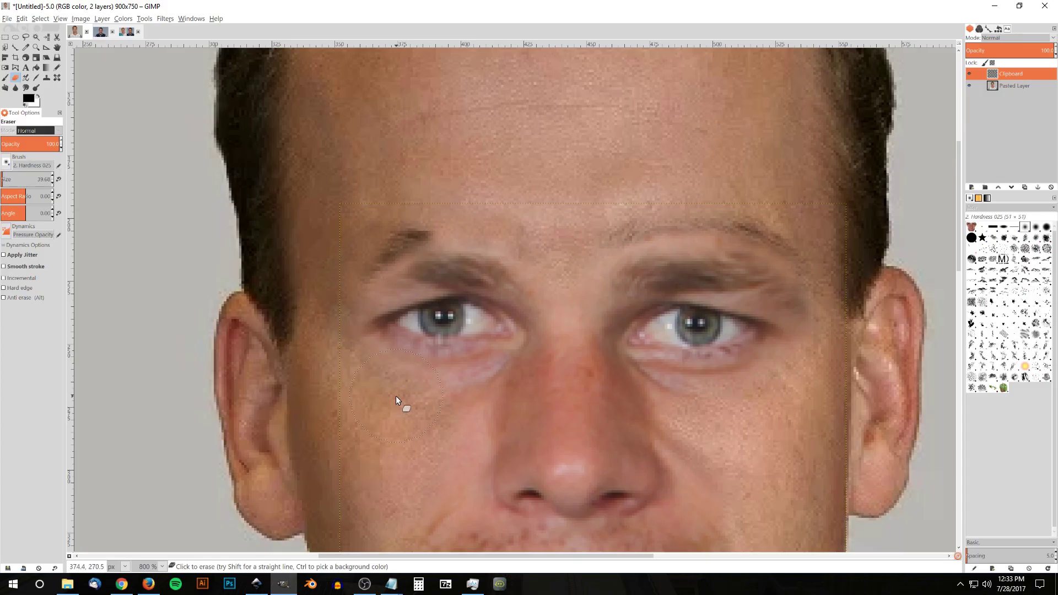
- Toggle Pasted Layer's visibility to check the blend, then select Pasted Layer
scroll(345, 277, "up", 1)
scroll(399, 373, "down", 5)
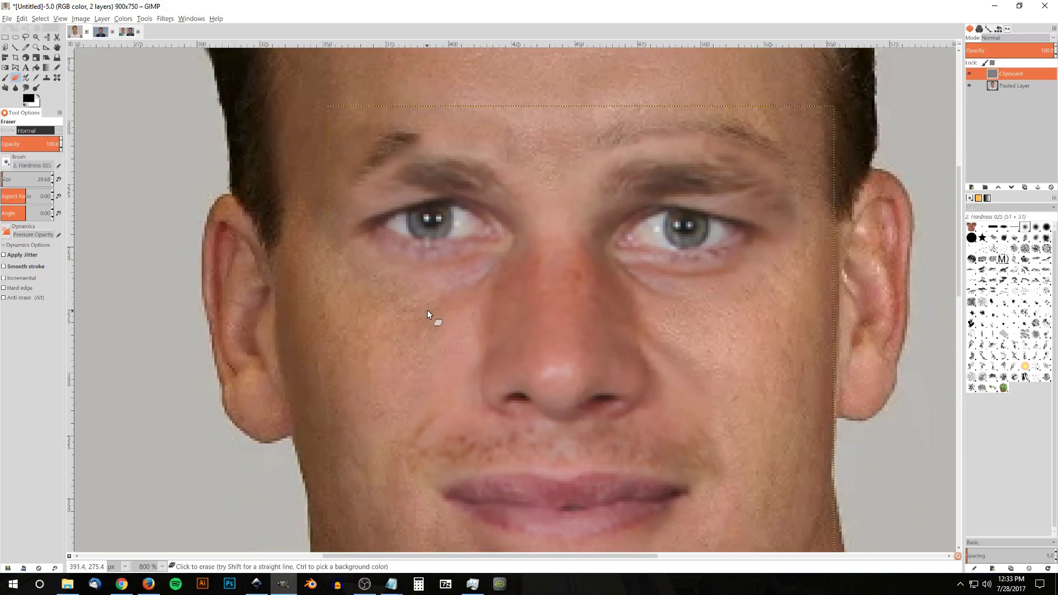
scroll(395, 362, "down", 1)
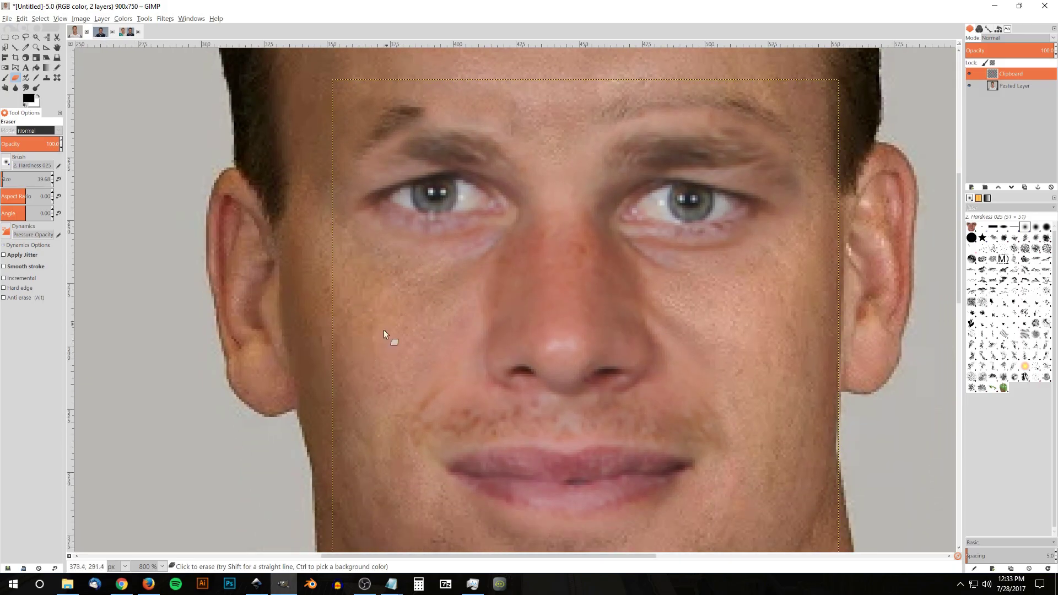
left_click_drag(798, 361, 715, 337)
left_click(970, 86)
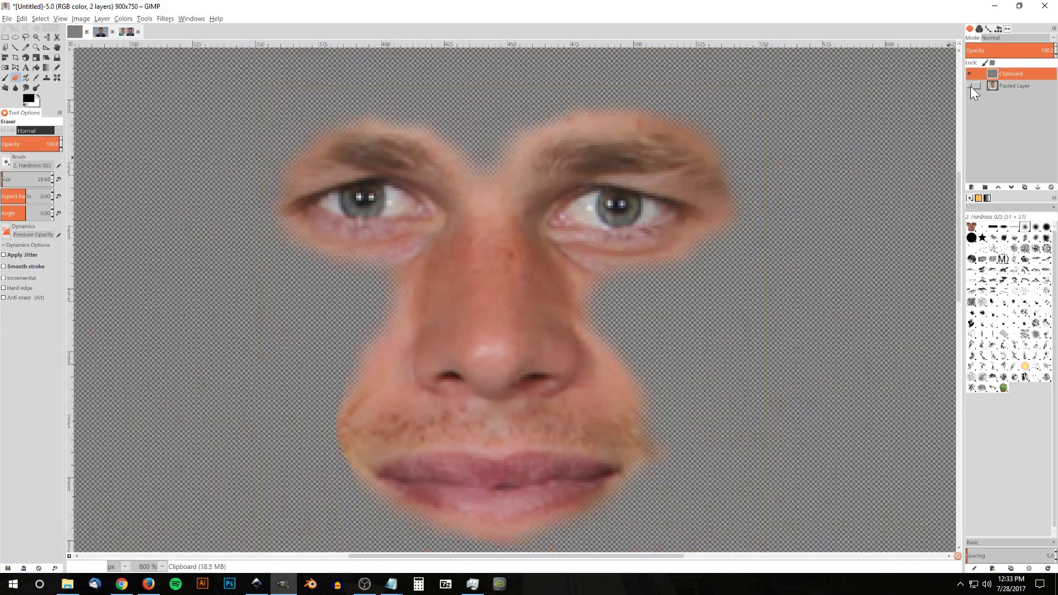
left_click(970, 86)
left_click_drag(490, 231, 541, 354)
key("1")
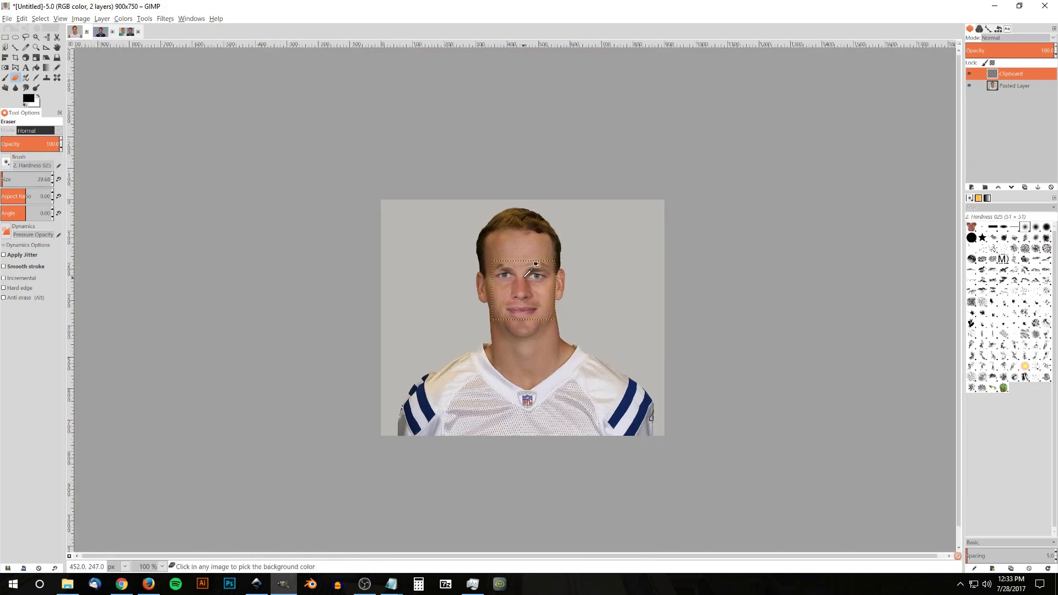
scroll(529, 270, "up", 3, "ctrl")
scroll(529, 270, "up", 1, "ctrl")
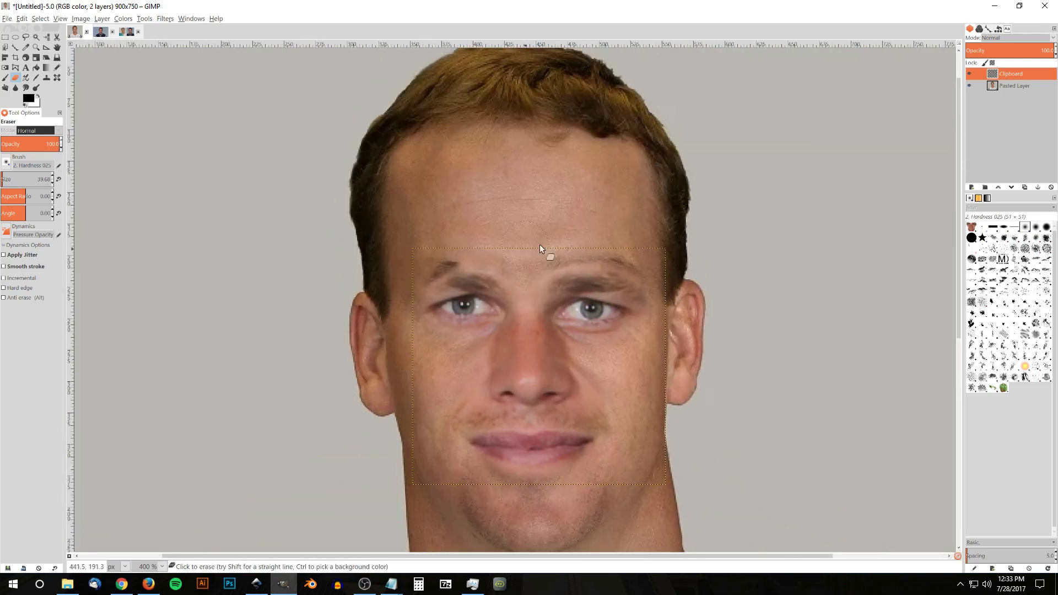
left_click(1011, 85)
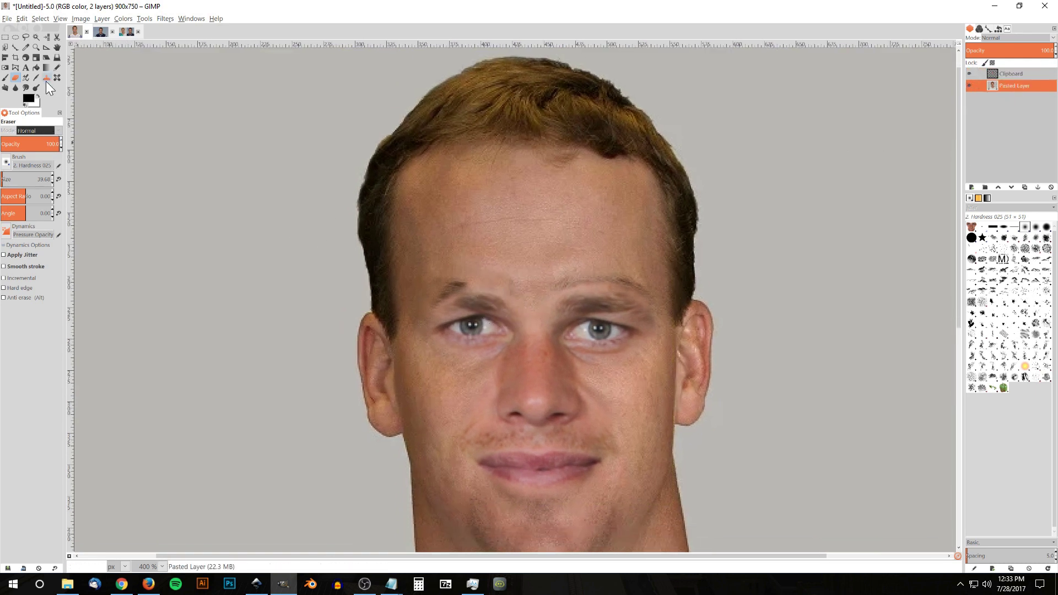
- Pick the Clone tool, sample a skin spot, and choose the Hardness 050 brush
left_click(46, 78)
scroll(447, 287, "up", 3, "ctrl")
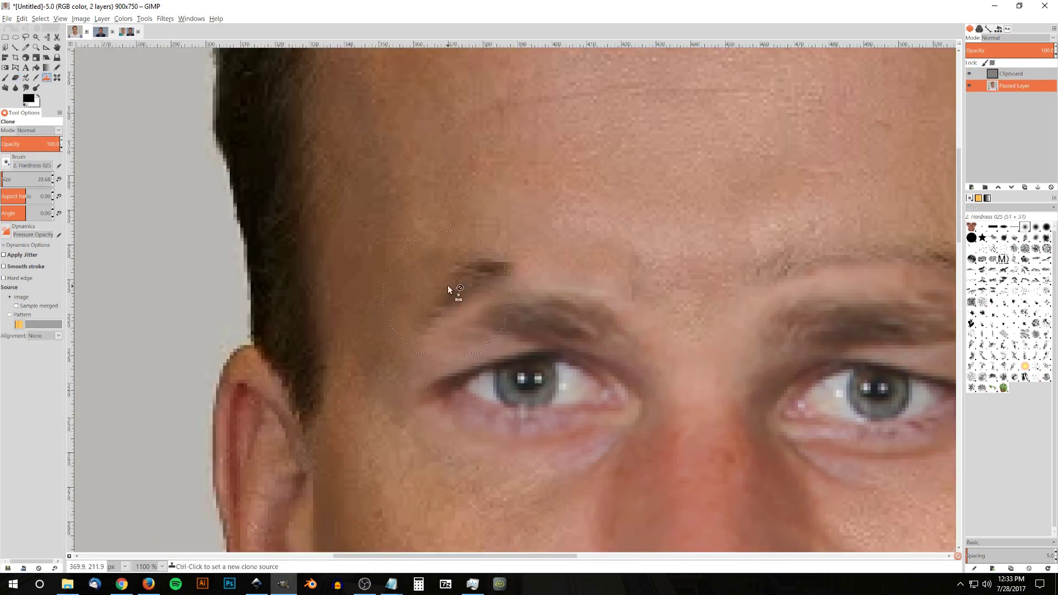
left_click(463, 182, "ctrl")
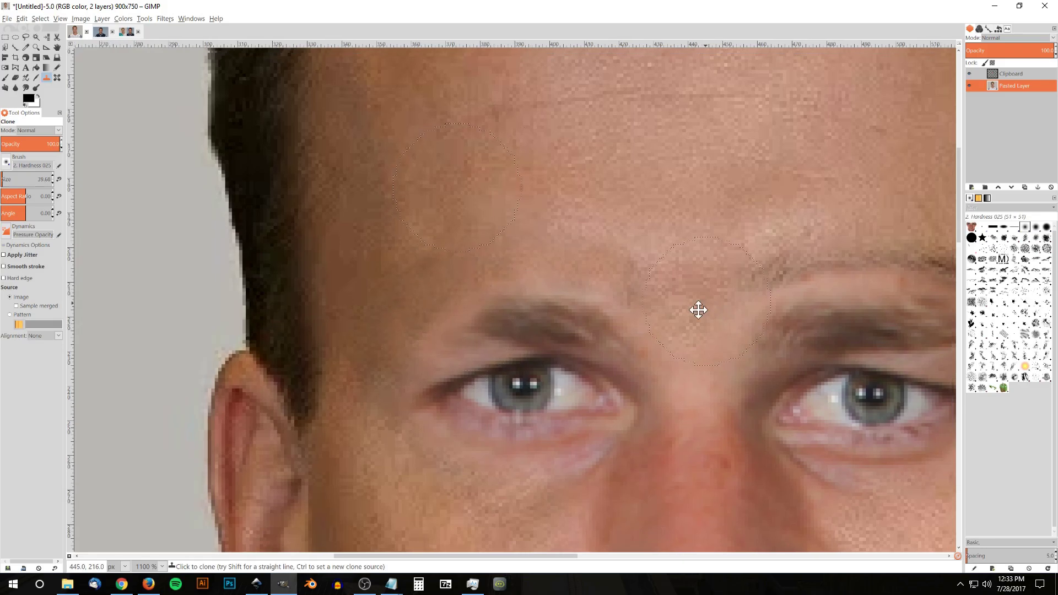
key("1")
scroll(521, 267, "up", 5)
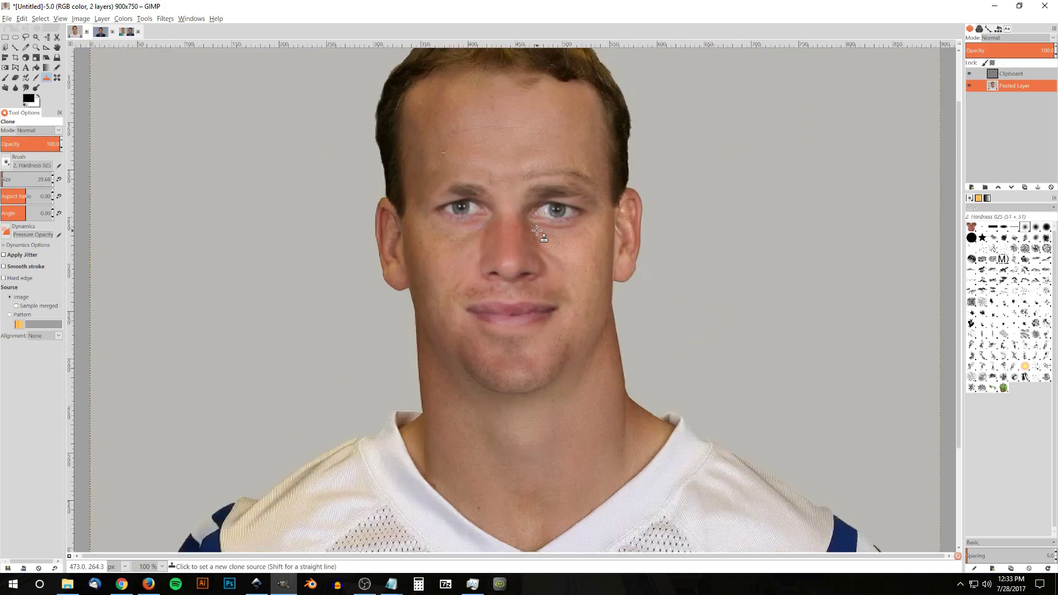
left_click(1036, 227)
- Resample forehead skin and clone it over the seams above the eyebrows
scroll(607, 182, "up", 3)
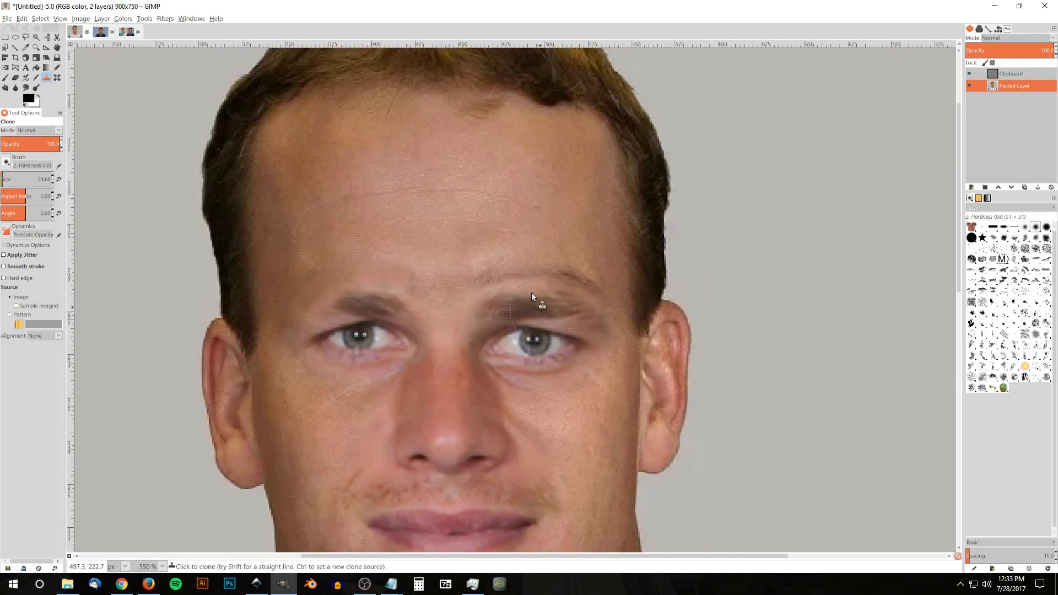
scroll(531, 295, "up", 3)
key("space")
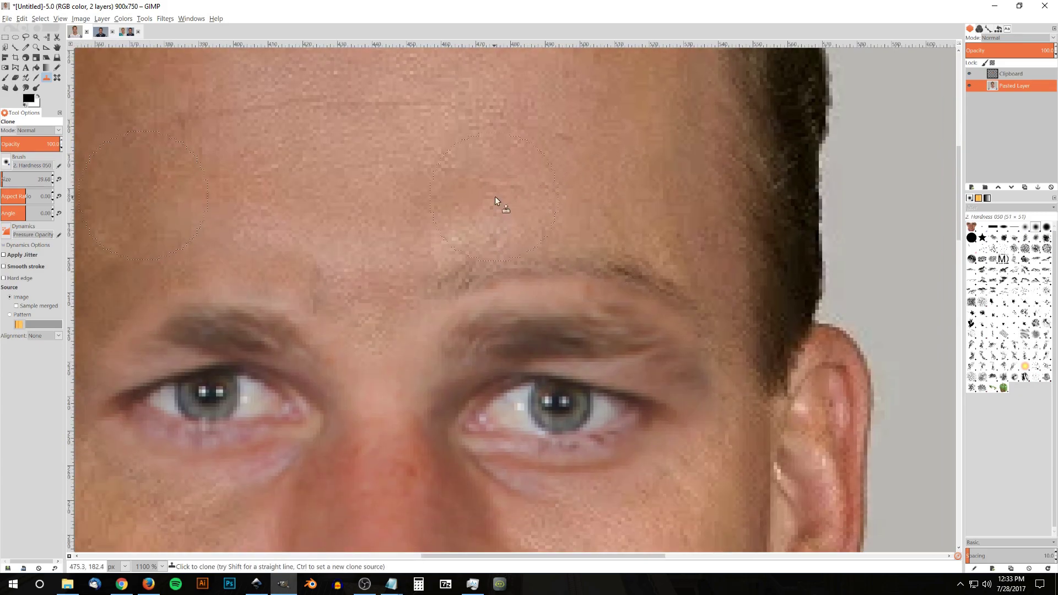
key("ctrl")
left_click(500, 196, "ctrl")
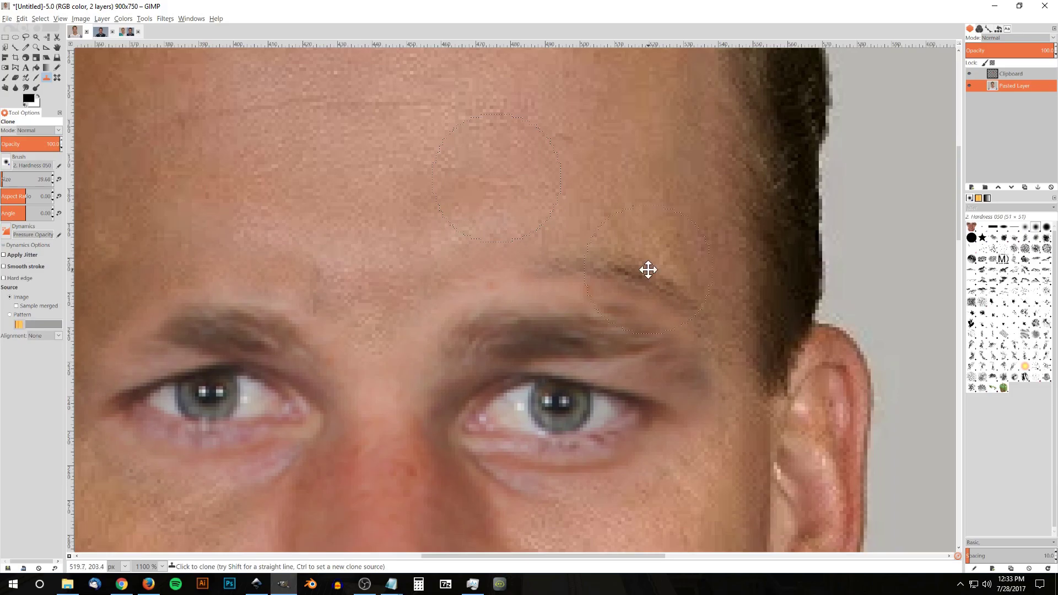
scroll(647, 269, "up", 1)
scroll(647, 270, "right", 1)
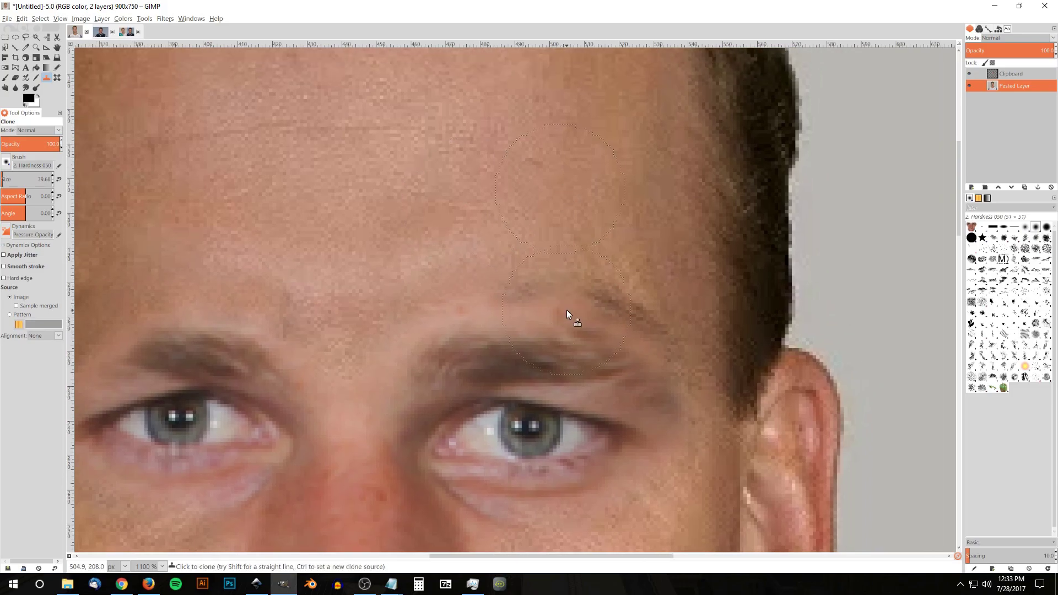
left_click(616, 197, "ctrl")
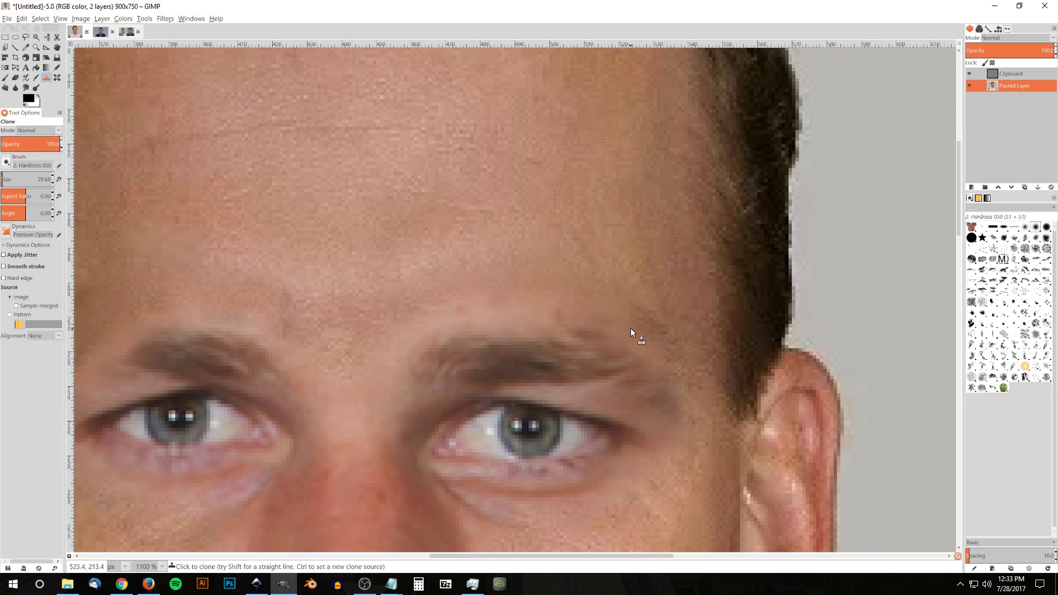
scroll(643, 371, "down", 8, "ctrl")
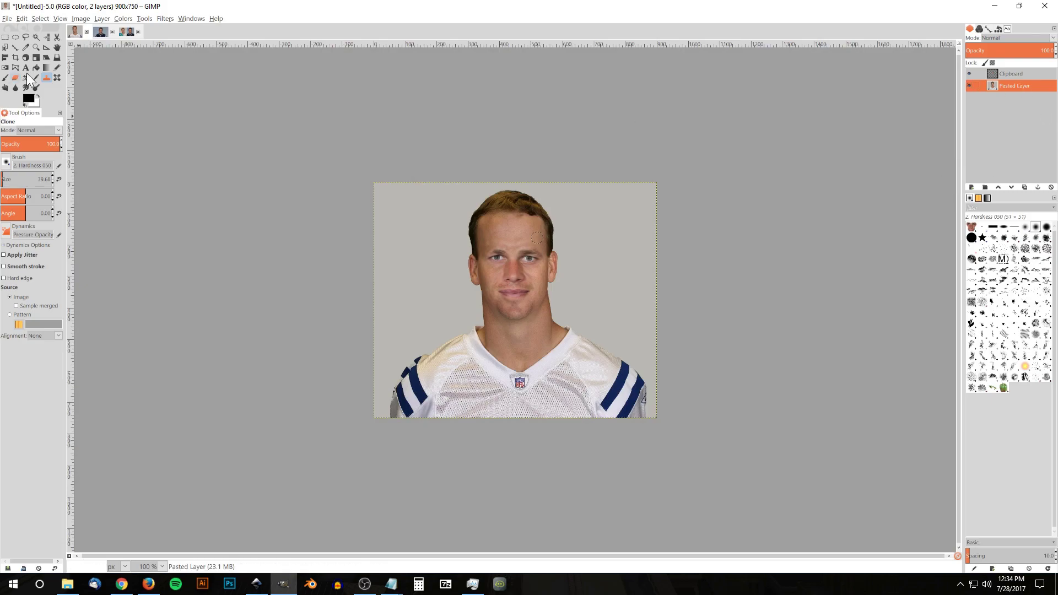
left_click(57, 47)
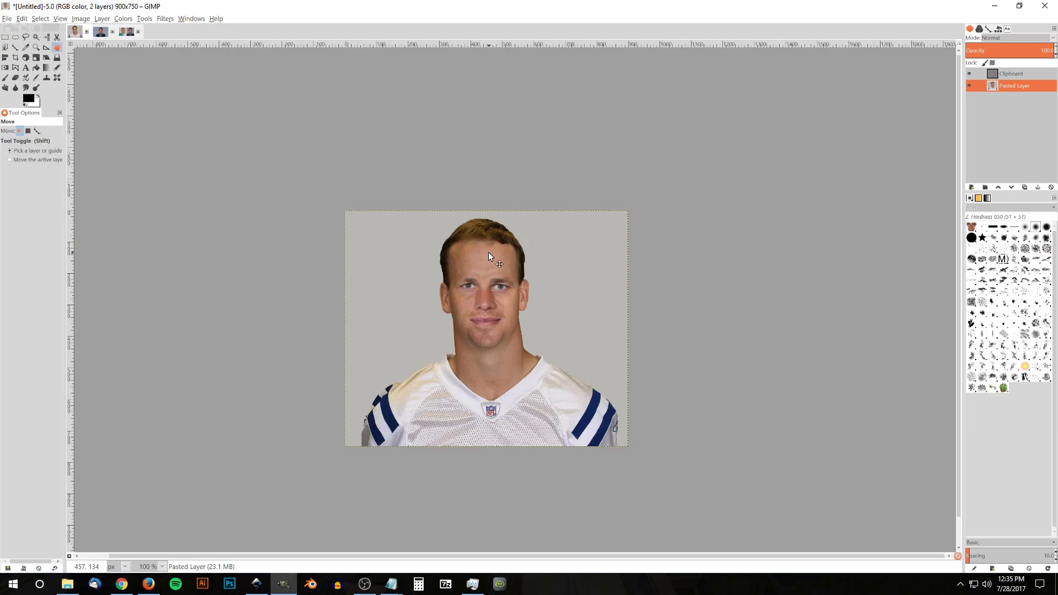
left_click(100, 32)
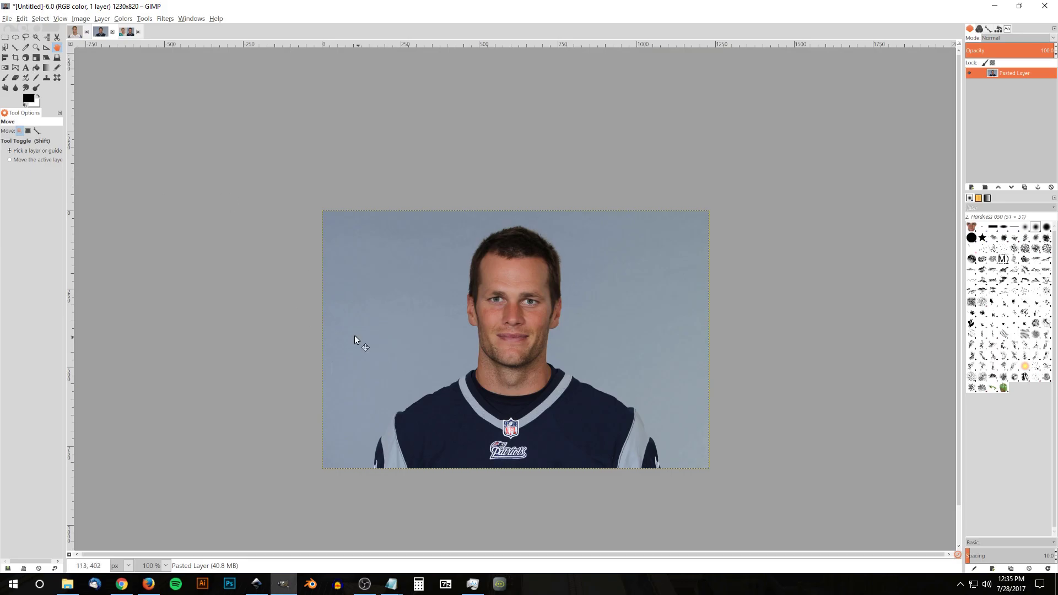
left_click(76, 32)
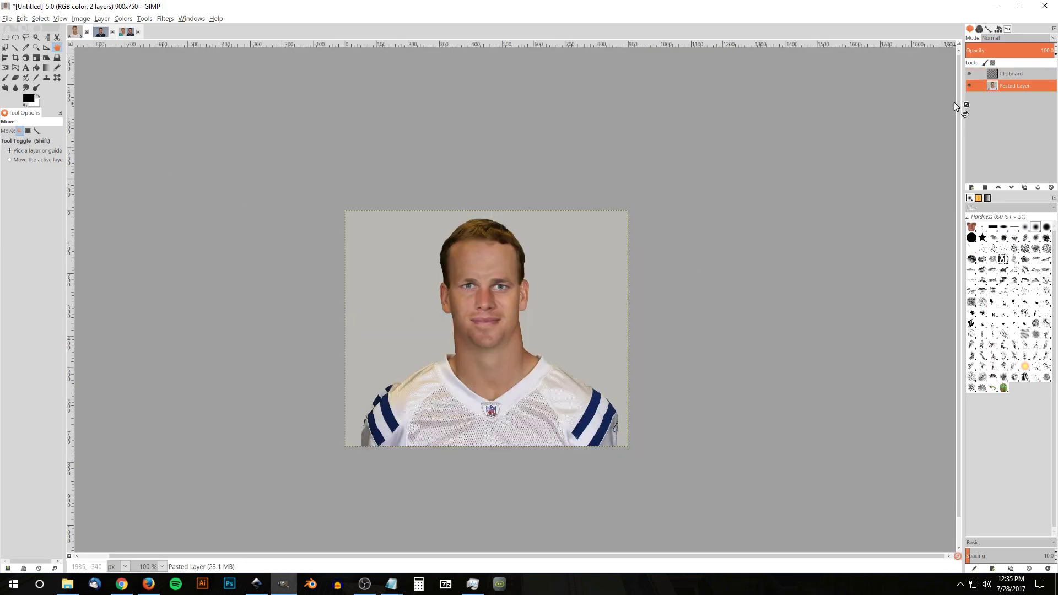
left_click(101, 32)
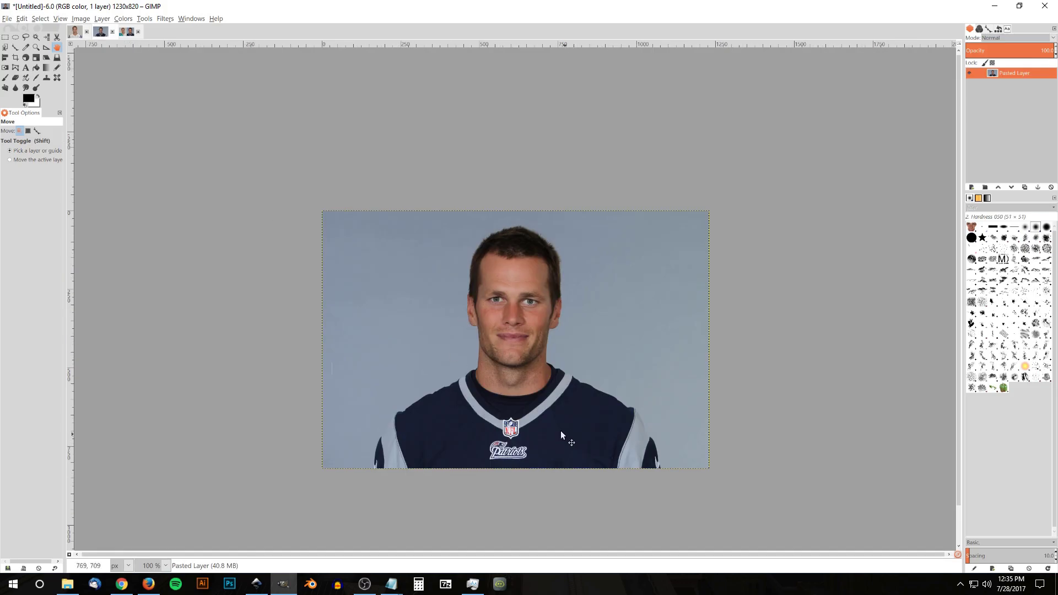
left_click(76, 32)
left_click_drag(645, 437, 661, 465)
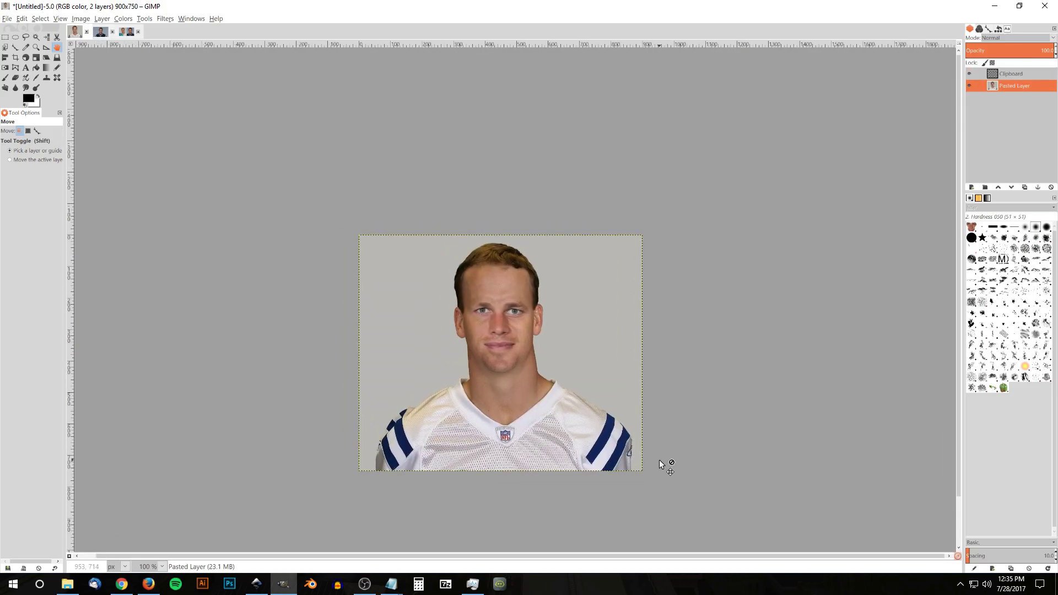